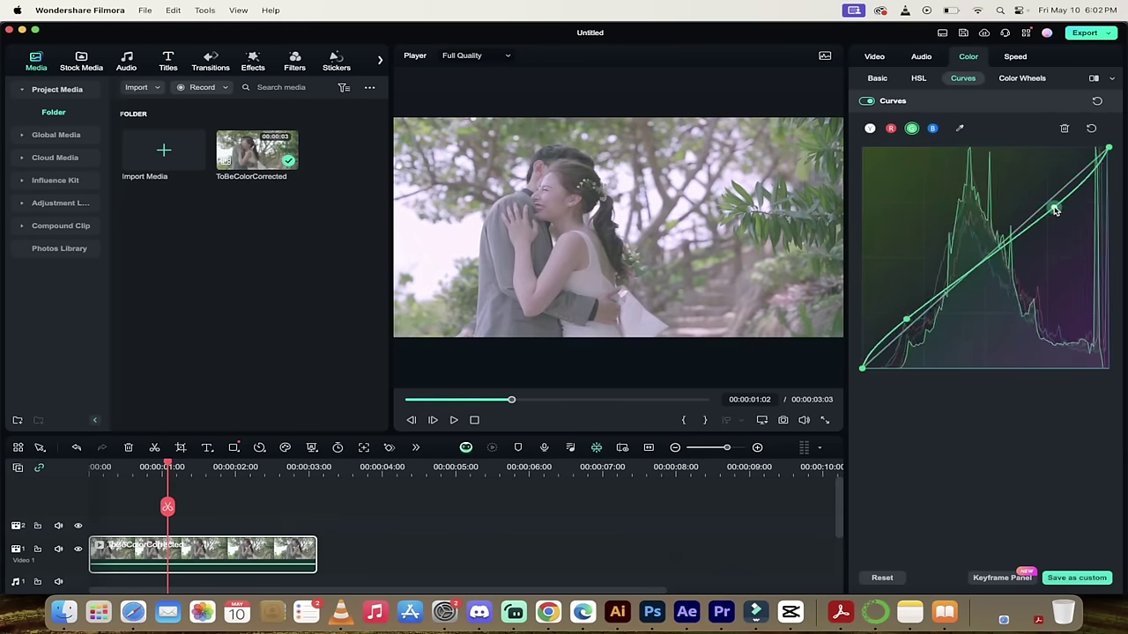
Lower a curve point, then set temperature 8, tint 10, vibrance 13, saturation -17; darken exposure and brightness.
left_click_drag(1056, 209, 1024, 238)
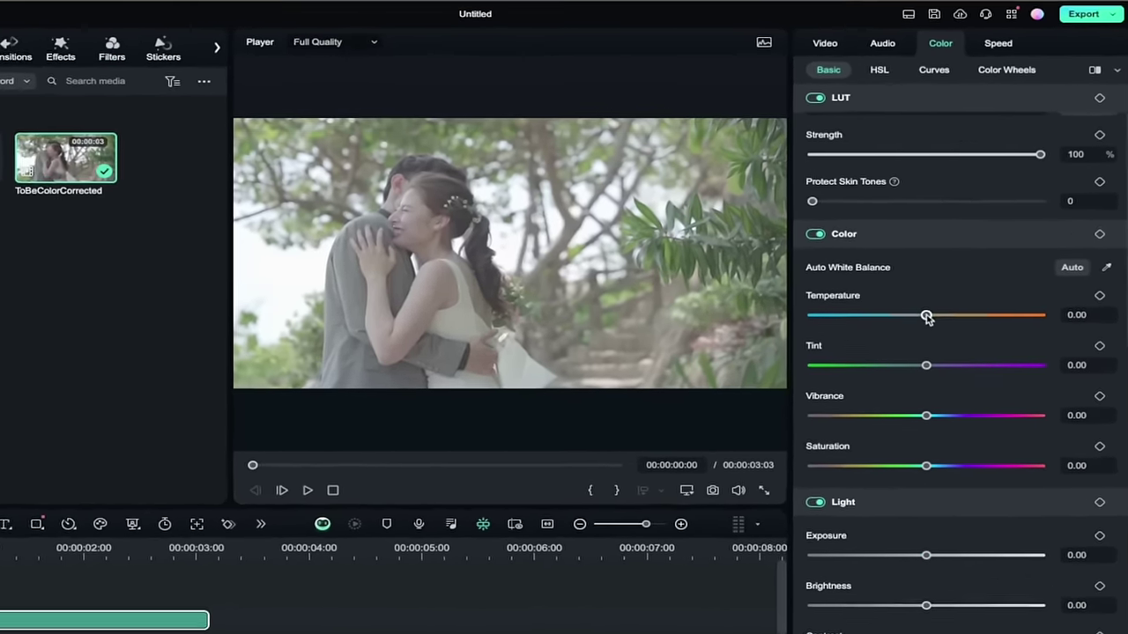
mouse_move(955, 284)
left_mouse_down()
mouse_move(911, 284)
mouse_move(963, 287)
left_mouse_up()
mouse_move(883, 431)
left_mouse_down()
mouse_move(963, 431)
mouse_move(897, 431)
left_mouse_up()
mouse_move(882, 494)
left_mouse_down()
mouse_move(797, 494)
mouse_move(900, 494)
left_mouse_up()
mouse_move(882, 558)
left_mouse_down()
mouse_move(857, 558)
mouse_move(949, 546)
mouse_move(875, 546)
left_mouse_up()
scroll(878, 606, "down", 3)
mouse_move(883, 611)
left_mouse_down()
mouse_move(899, 612)
mouse_move(878, 612)
left_mouse_up()
Pull a blue curve point down and back to the diagonal, then select the green and red curves.
left_click(893, 58)
mouse_move(918, 345)
left_mouse_down()
mouse_move(957, 415)
mouse_move(907, 353)
mouse_move(906, 333)
left_mouse_up()
left_click(813, 136)
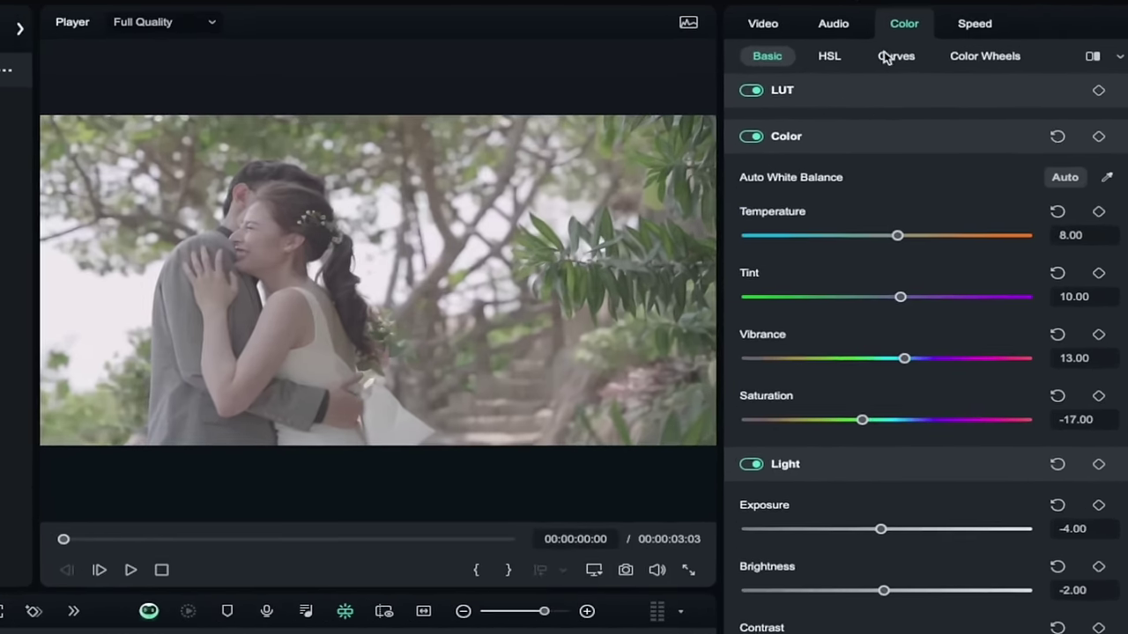
left_click(896, 55)
left_click_drag(951, 304, 957, 408)
left_click_drag(943, 370, 902, 297)
left_click(802, 89)
left_click(771, 89)
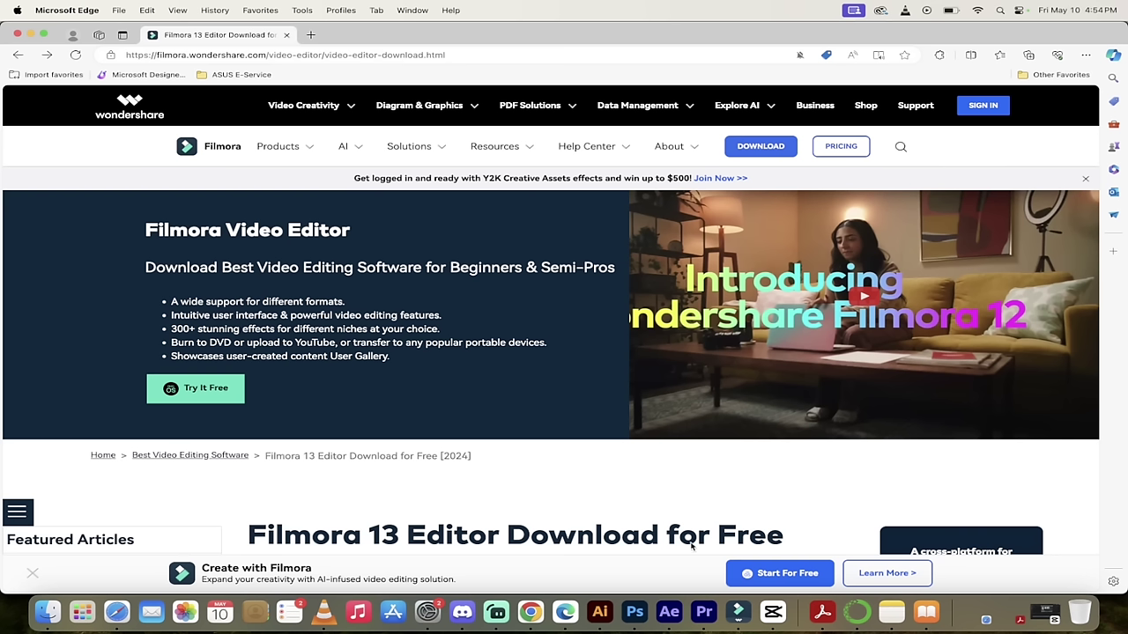
Launch Filmora from the download page and start a new empty project.
left_click(740, 622)
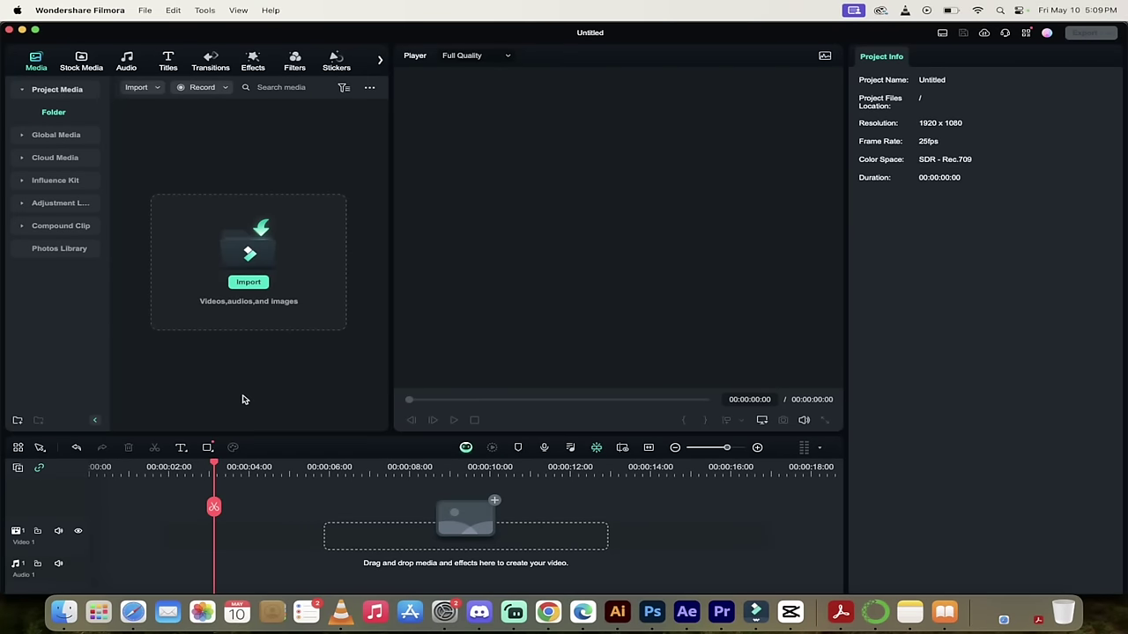
Bring ToBeColorCorrected.mp4 from the Filmora 13 folder into Project Media.
left_click(248, 284)
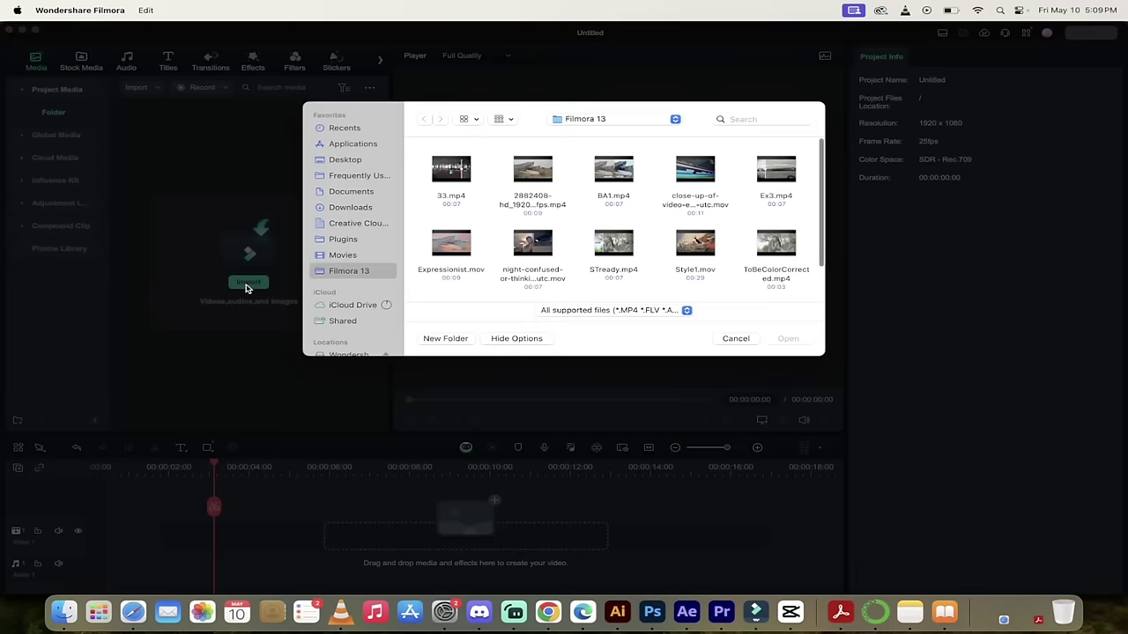
scroll(659, 203, "down", 2)
scroll(659, 203, "down", 1)
left_click(768, 212)
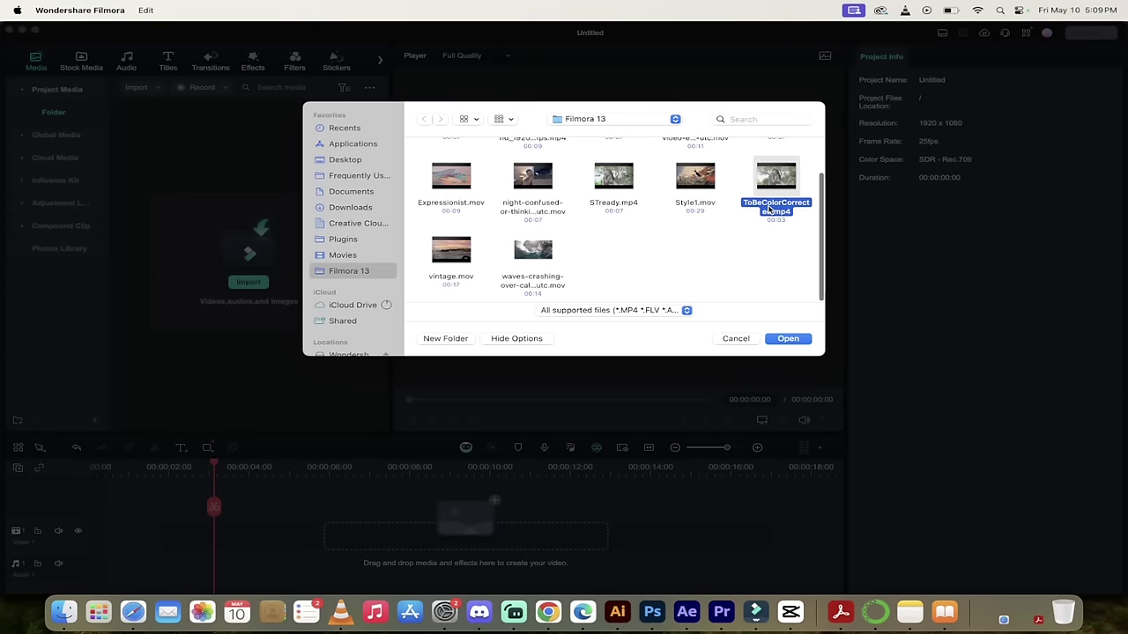
left_click(788, 338)
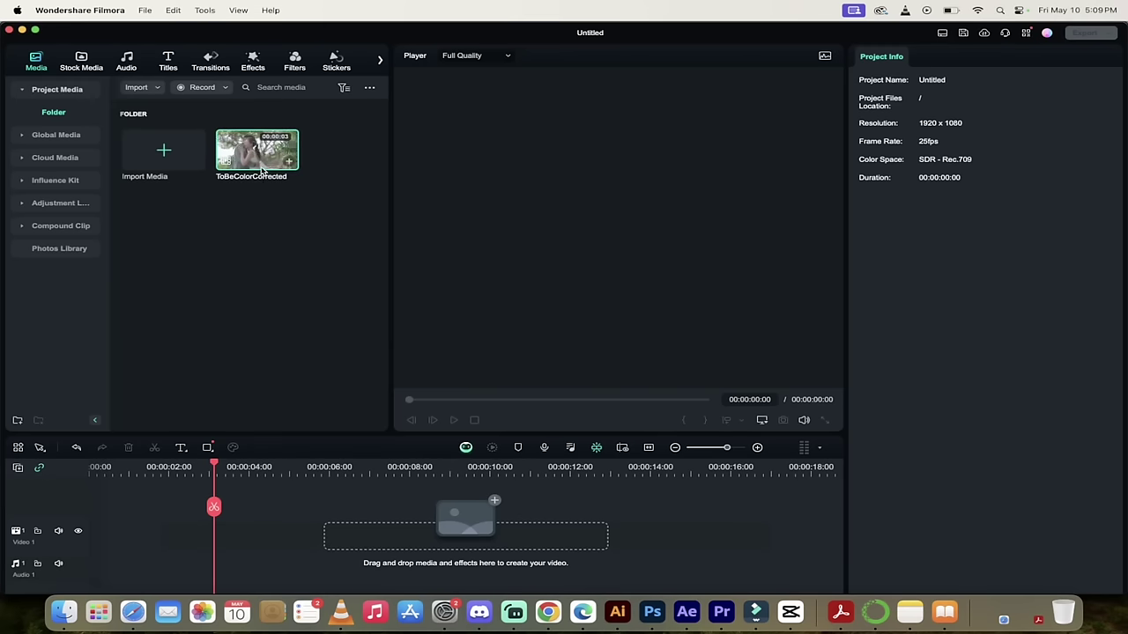
Drop ToBeColorCorrected at the start of Video 1 and play it through from the beginning.
left_click_drag(258, 150, 89, 533)
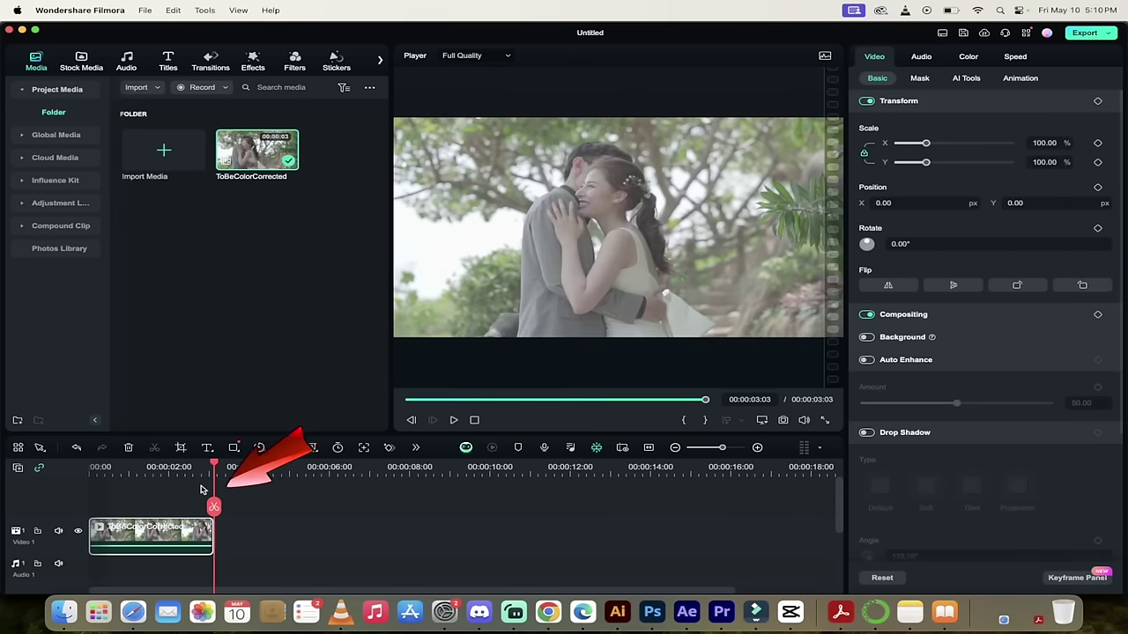
left_click_drag(214, 467, 68, 475)
key("space")
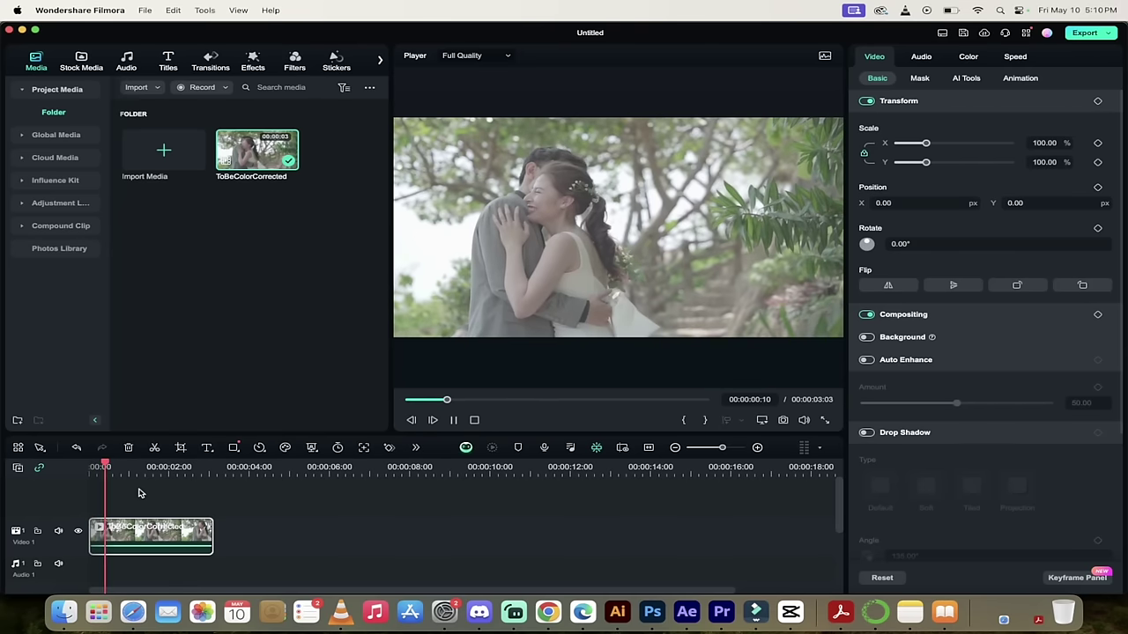
key("space")
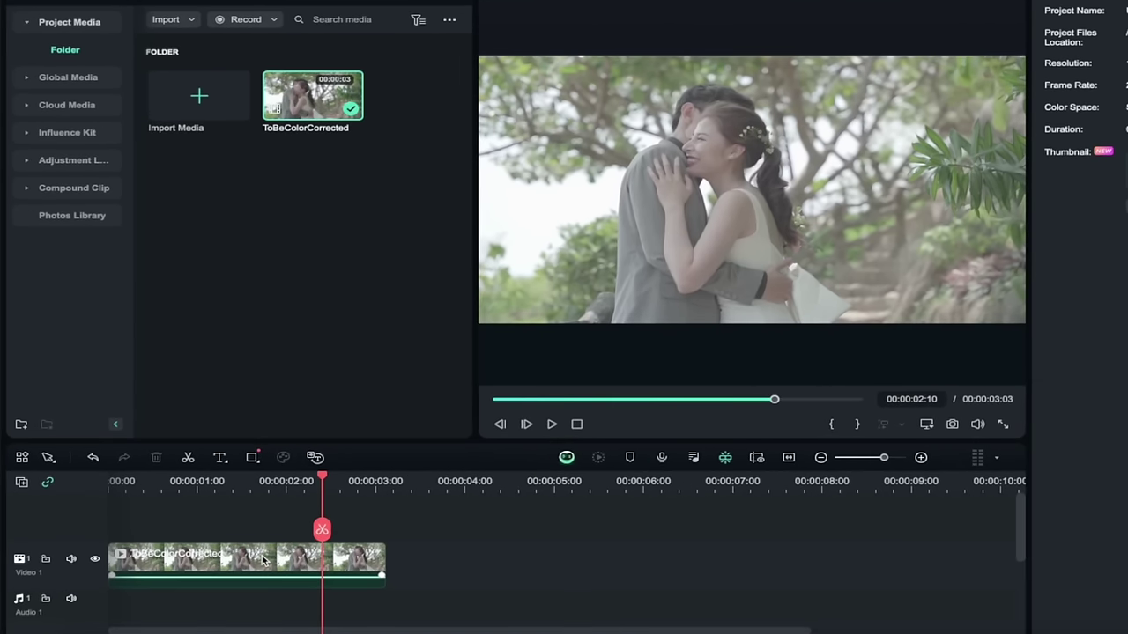
Select the wedding clip and switch on LUT in its Color settings after toggling it several times.
left_click(251, 552)
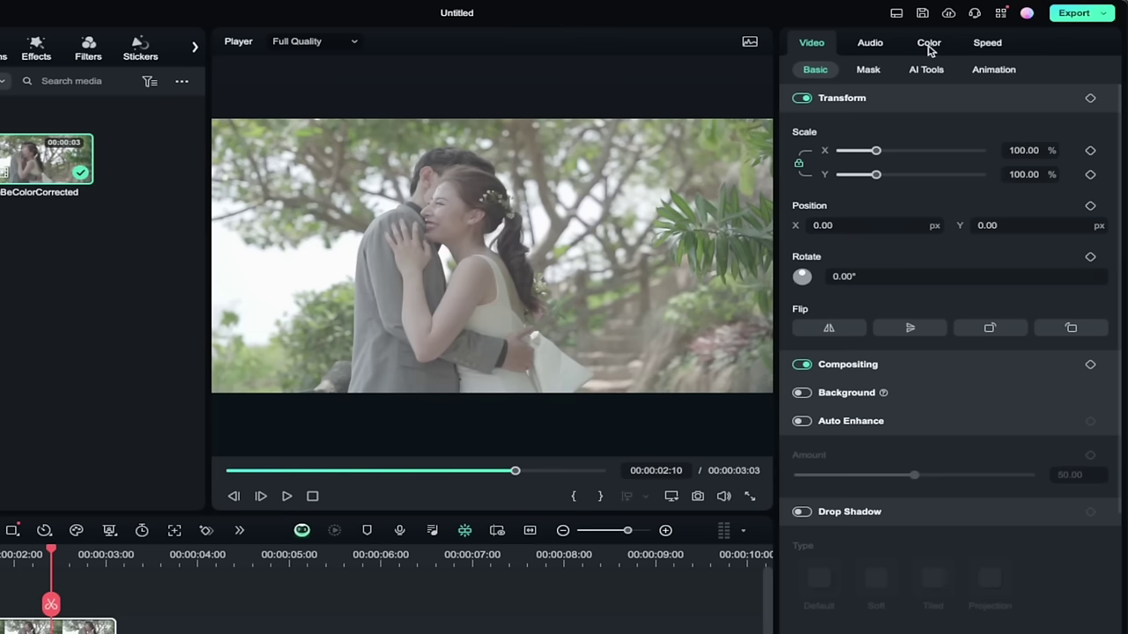
left_click(930, 48)
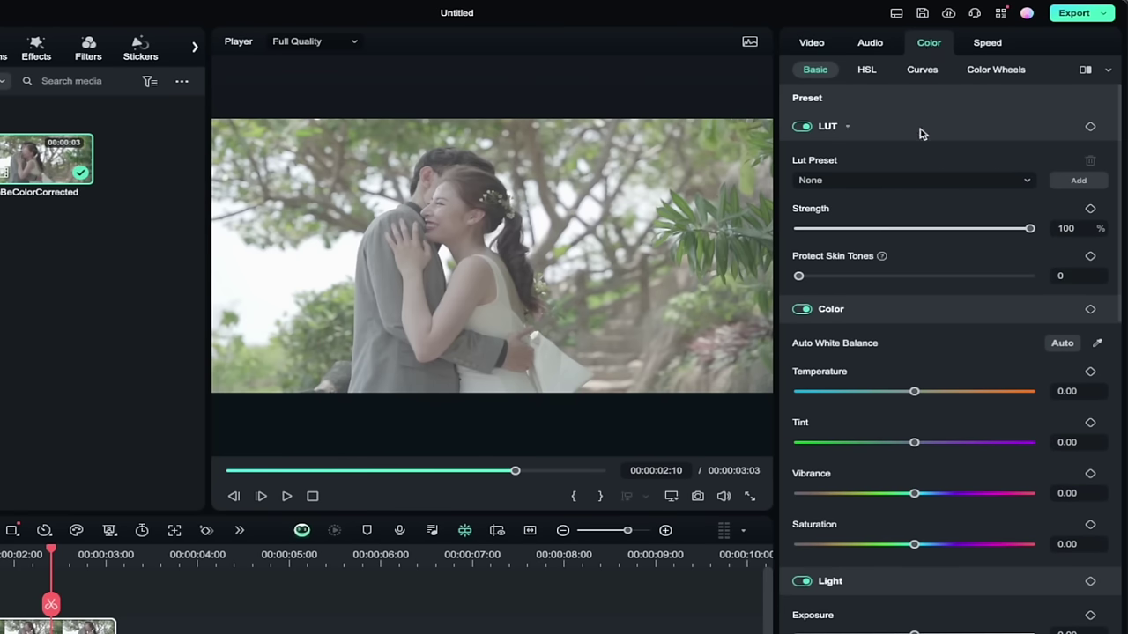
left_click(802, 127)
left_click(802, 128)
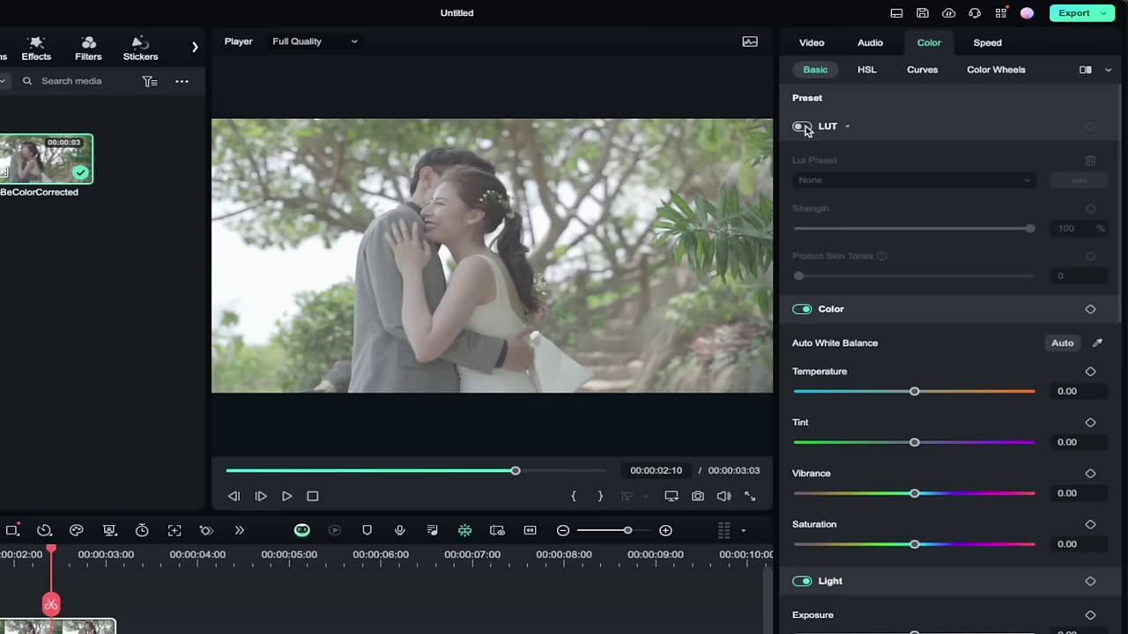
left_click(802, 128)
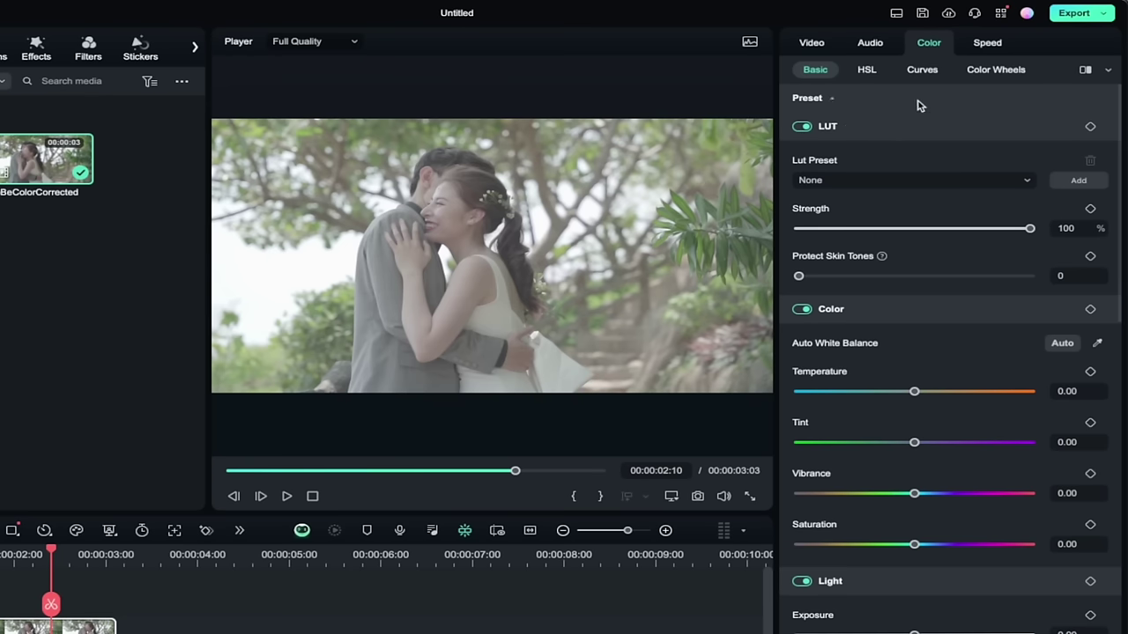
left_click(802, 128)
left_click(802, 127)
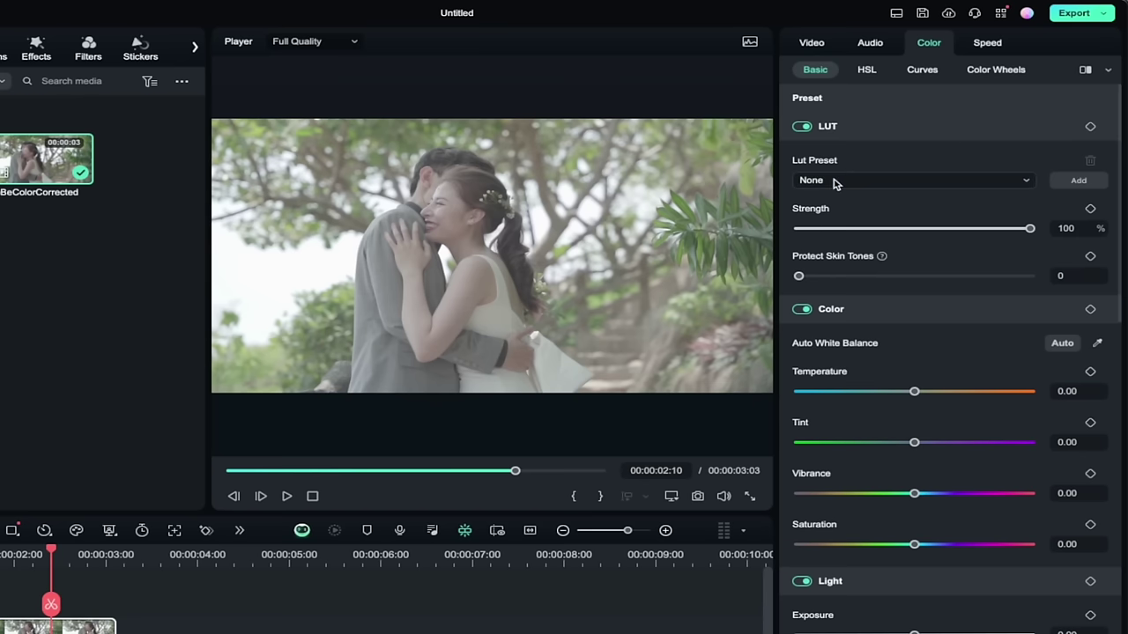
left_click(972, 181)
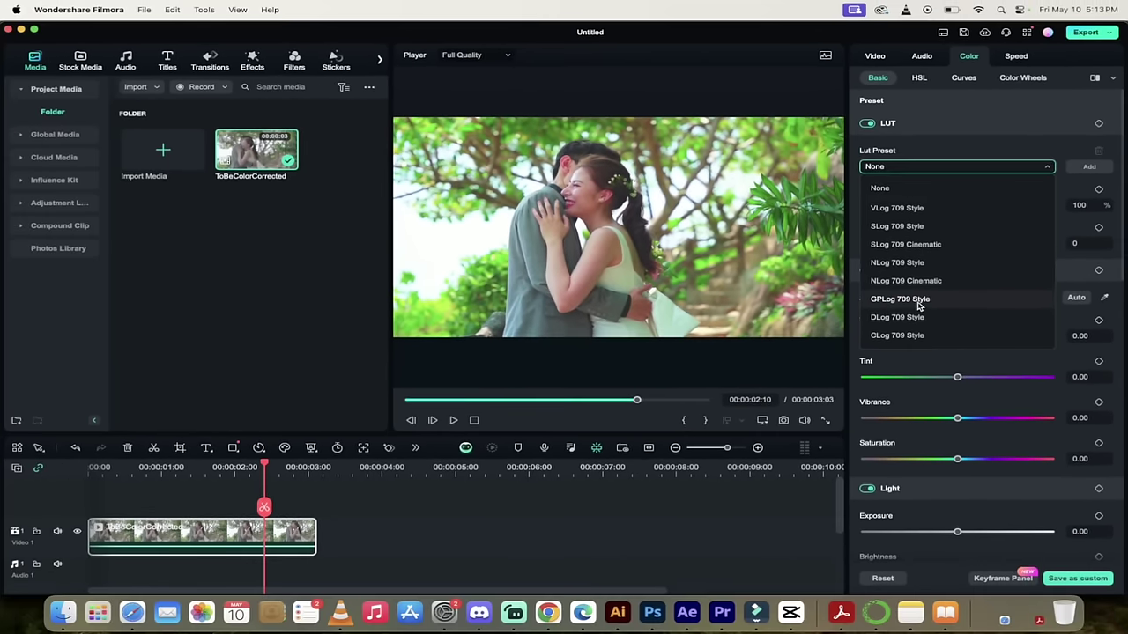
Apply the GPLog 709 Style LUT and compare it off and on at 00:00:00:16.
left_click(919, 302)
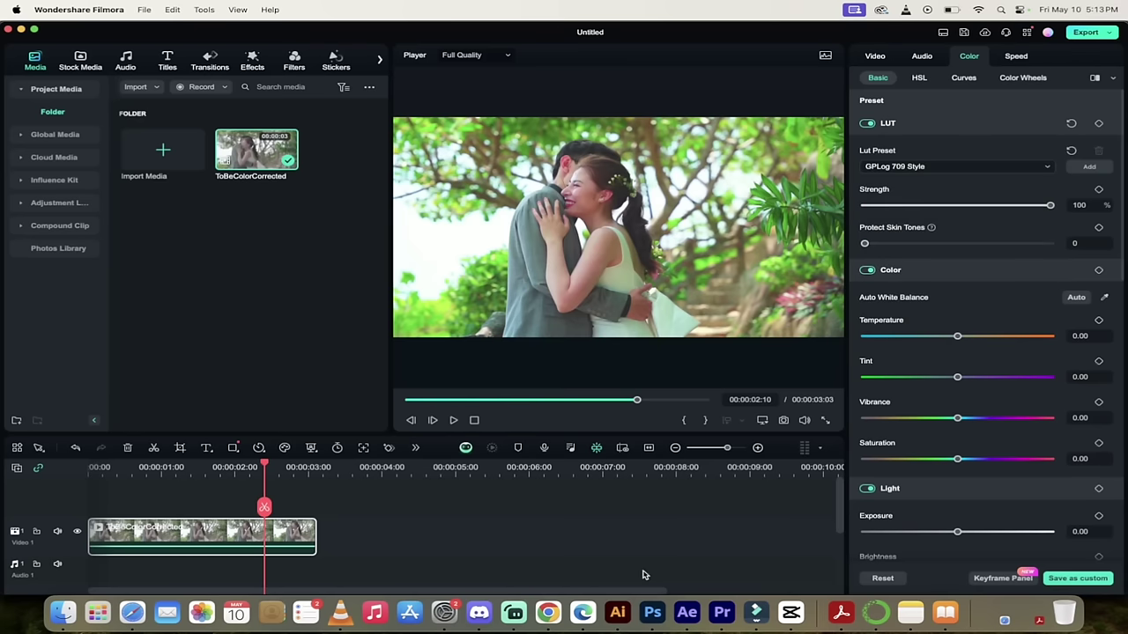
left_click_drag(266, 469, 122, 474)
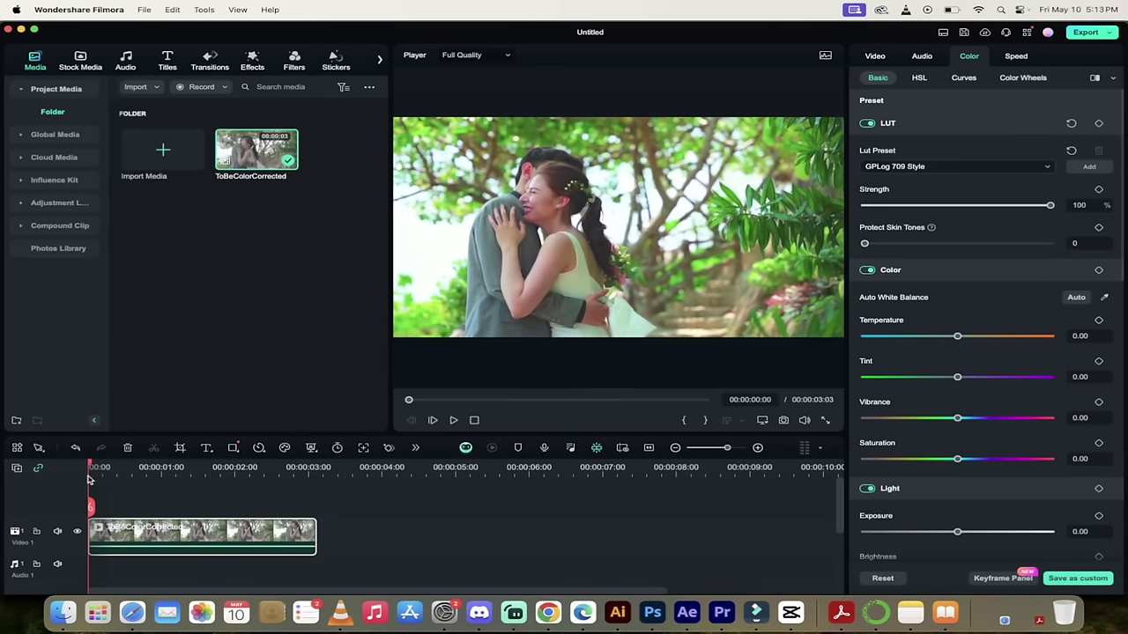
left_click(134, 469)
left_click(867, 124)
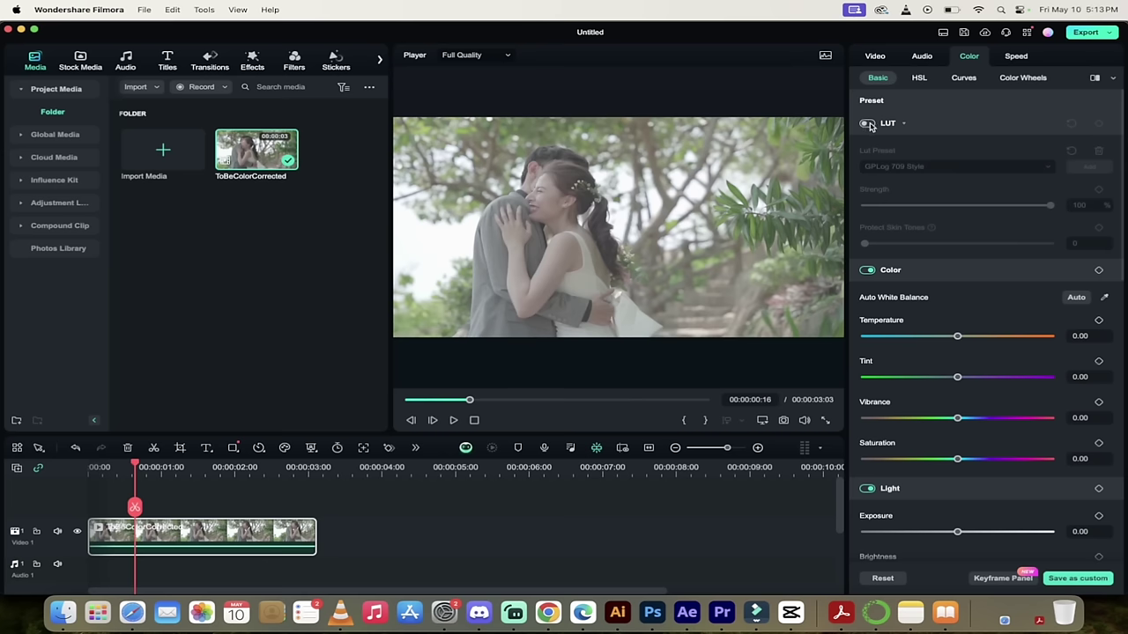
left_click(867, 123)
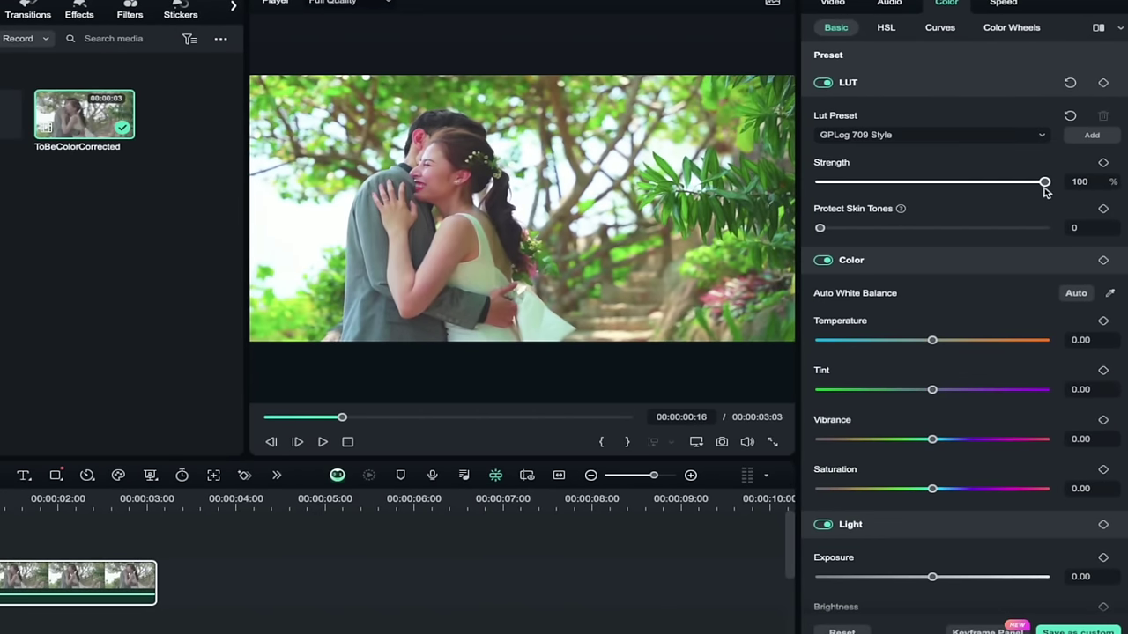
Lower the LUT strength to 70% and raise Protect Skin Tones to 53.
left_click_drag(1043, 183, 979, 187)
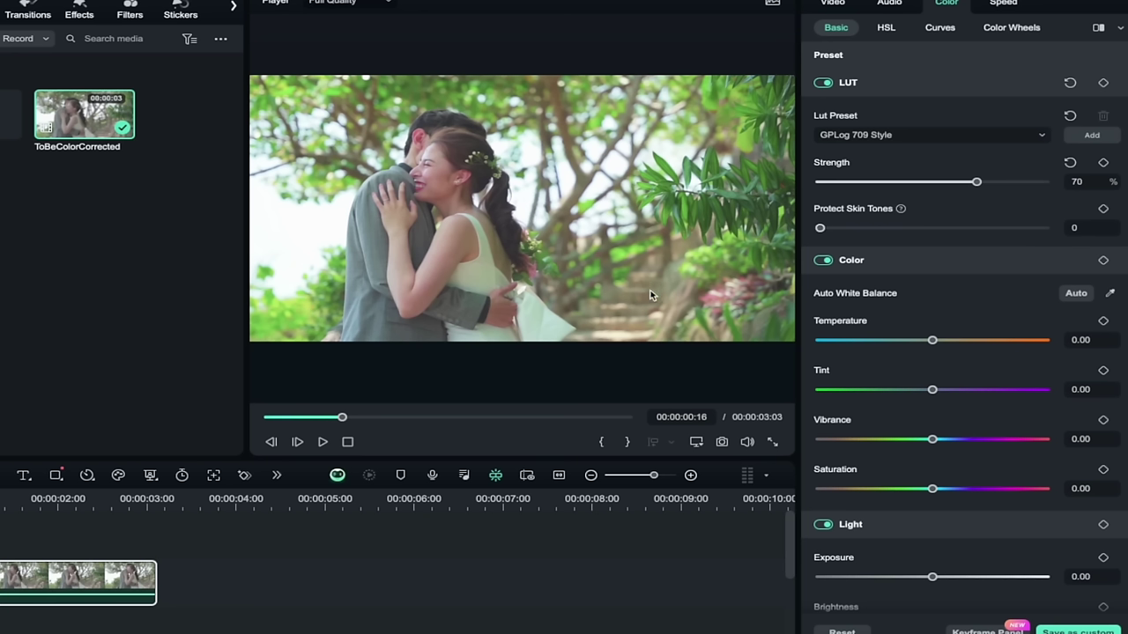
left_click(820, 228)
left_click_drag(822, 229, 885, 229)
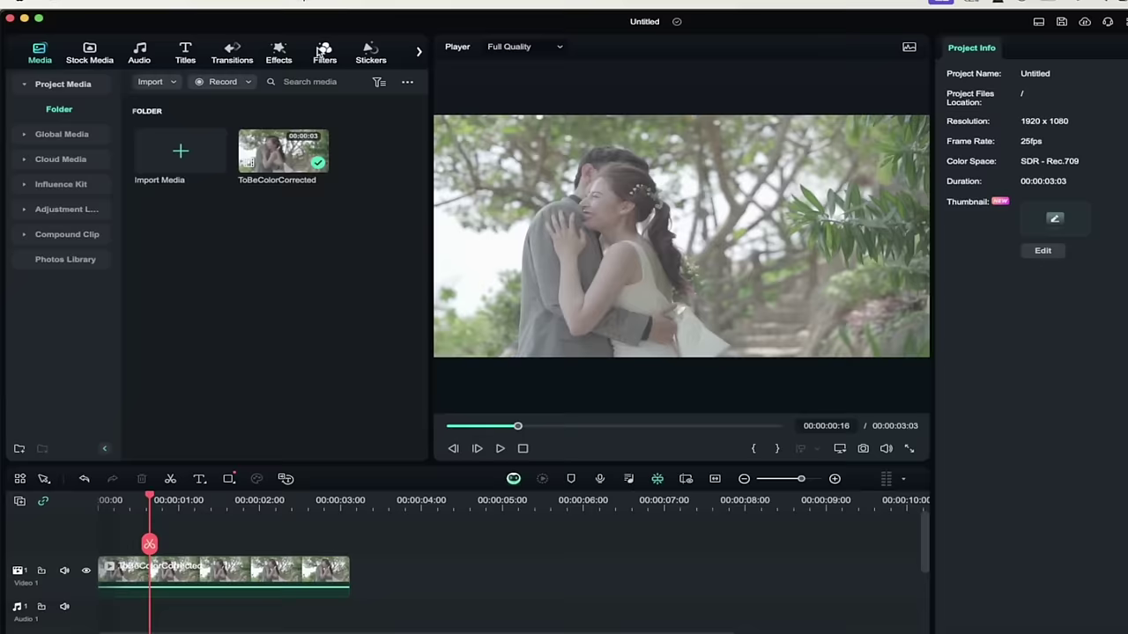
left_click(322, 53)
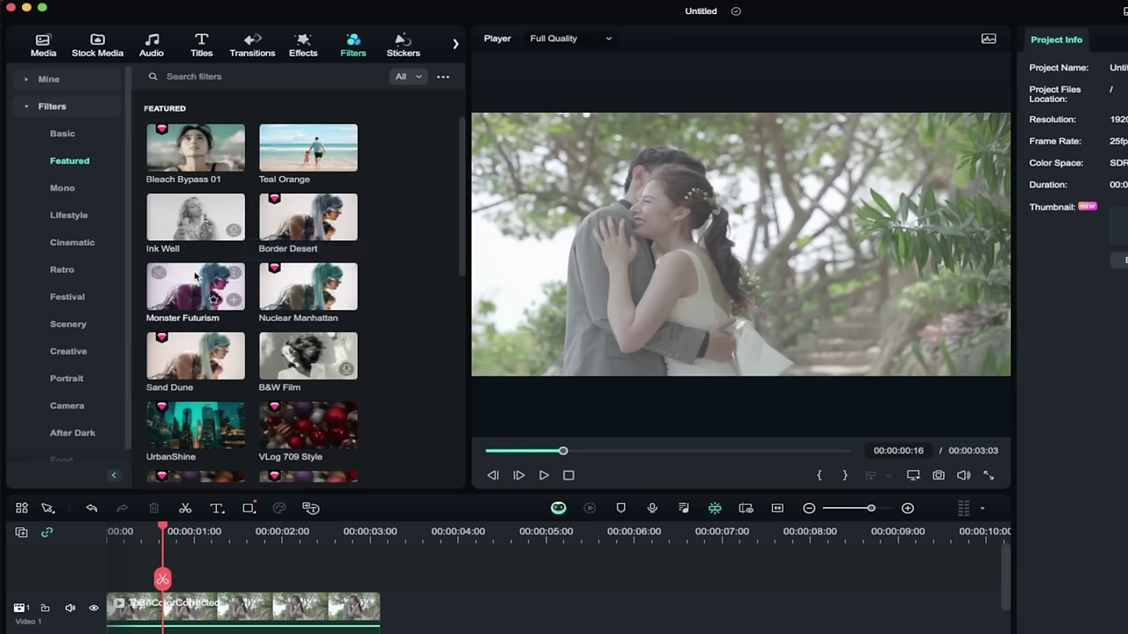
left_click(303, 216)
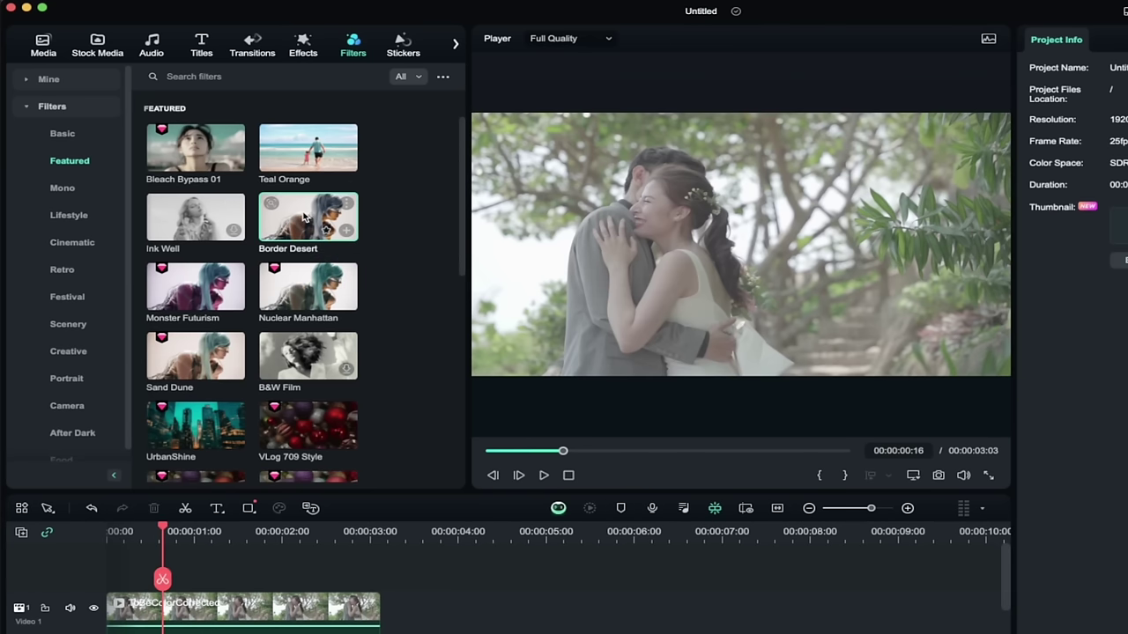
left_click_drag(304, 216, 182, 574)
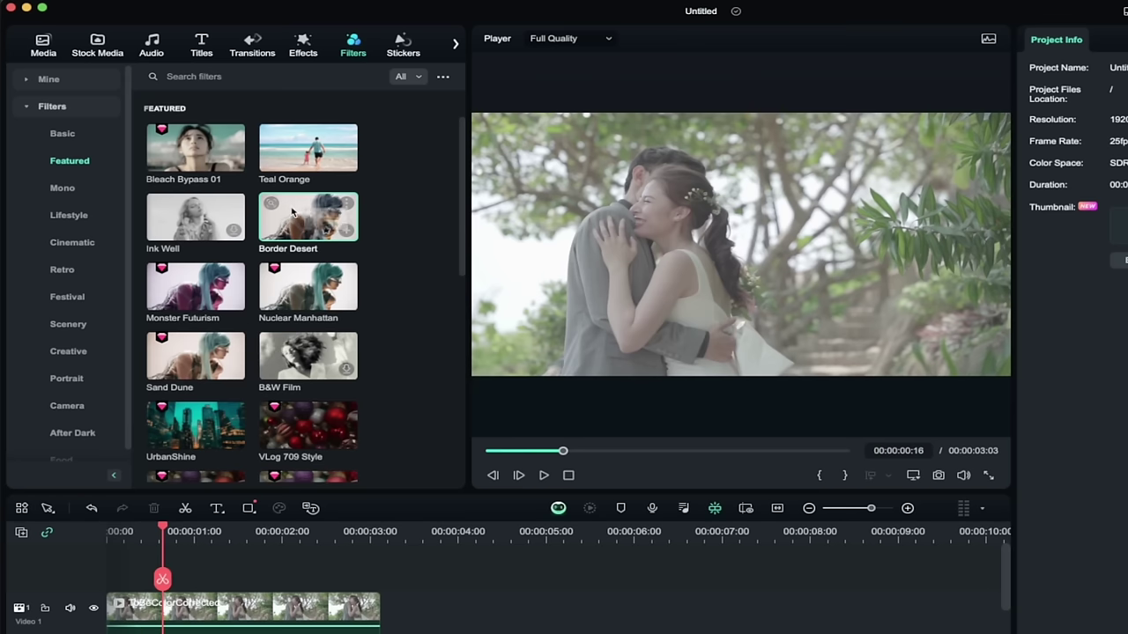
left_click_drag(298, 216, 104, 577)
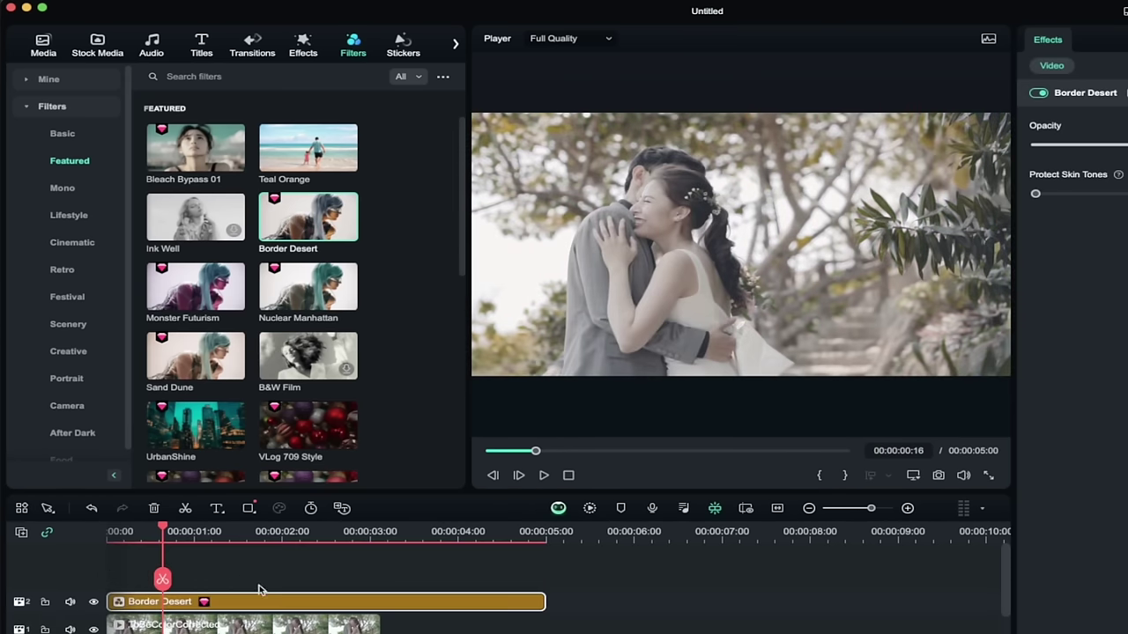
key("super+z")
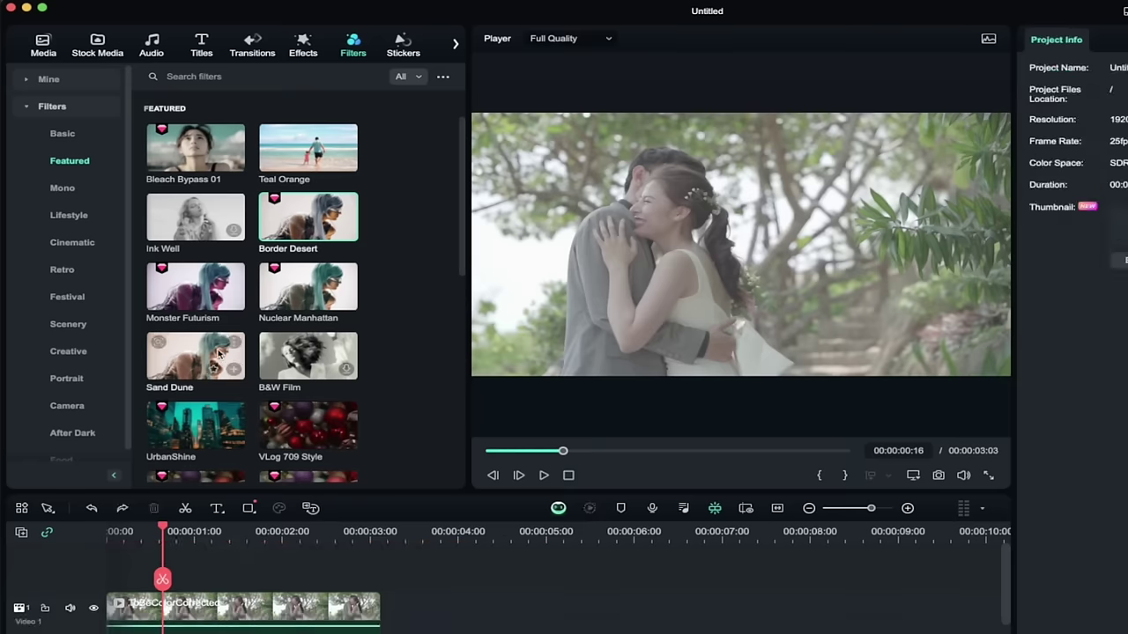
left_click_drag(183, 361, 117, 576)
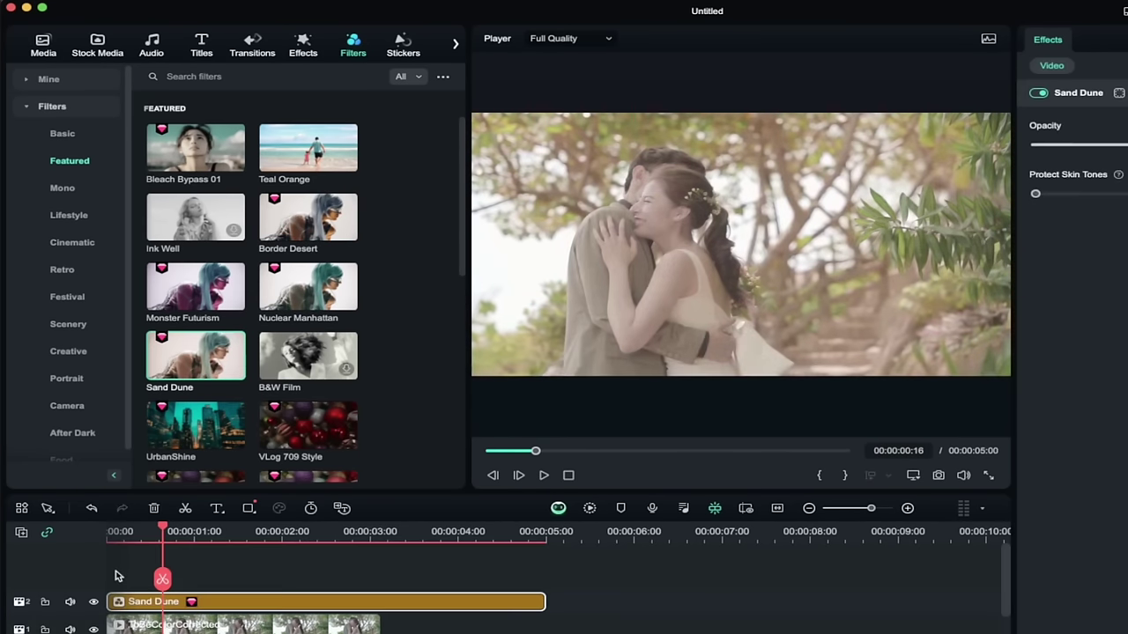
key("super+z")
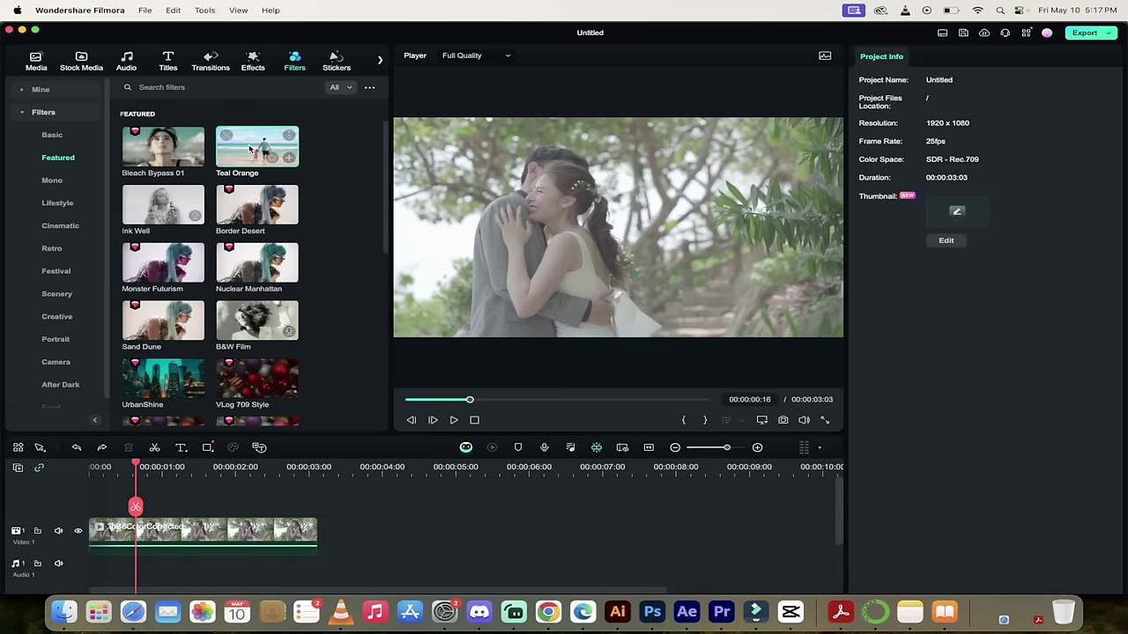
Try the Teal Orange filter above the clip, then undo it.
left_click_drag(306, 146, 133, 565)
left_click_drag(111, 500, 104, 501)
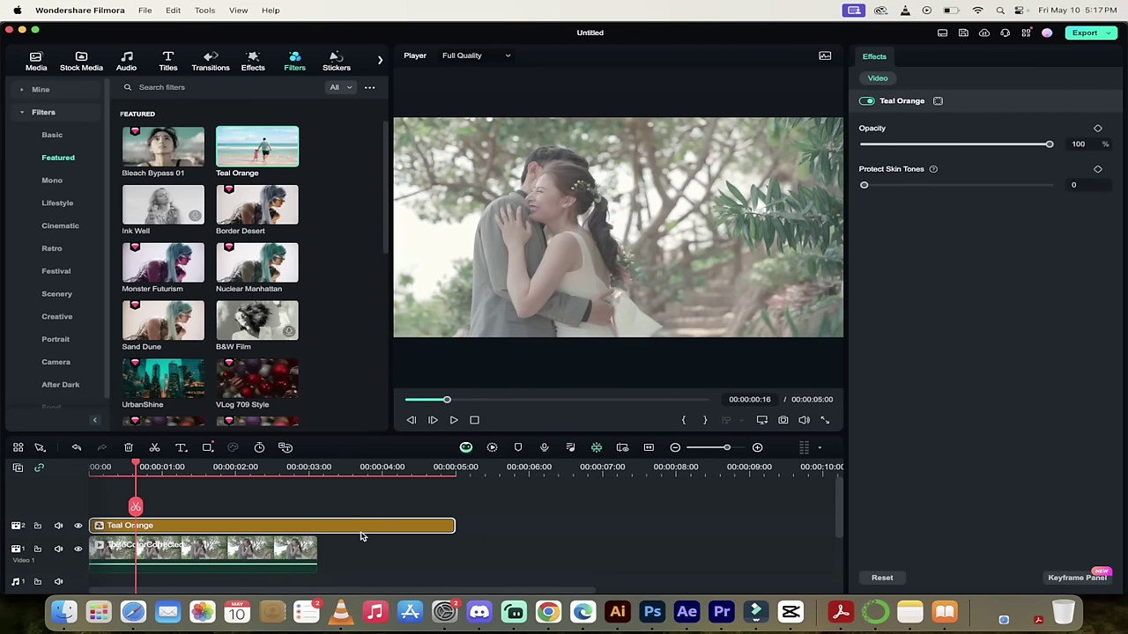
key("super+z")
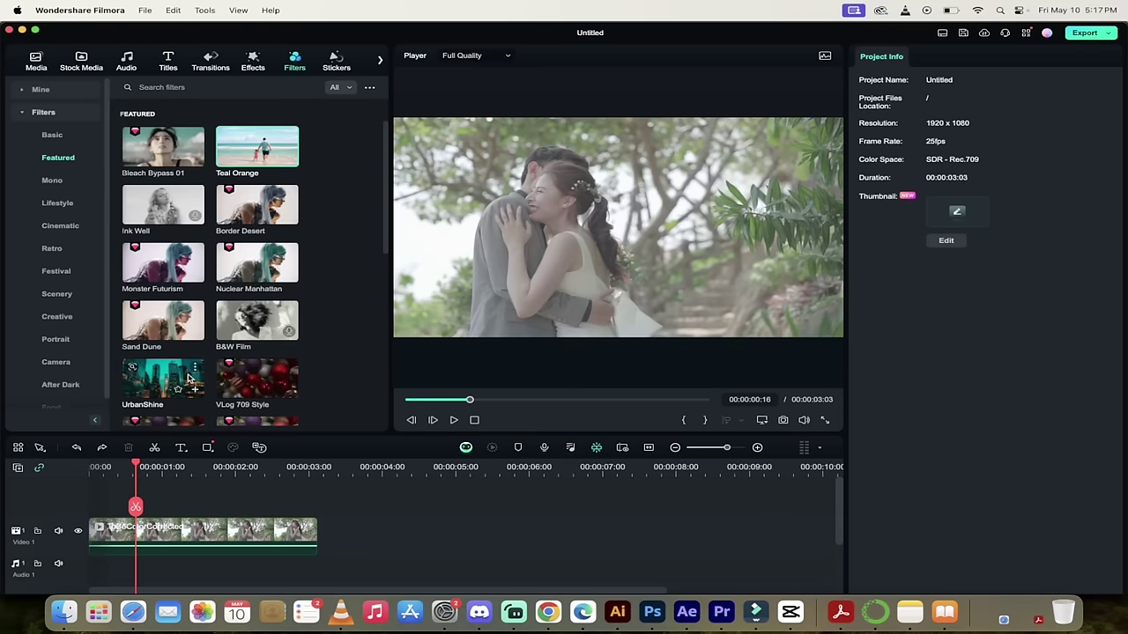
Preview VLog 709 Style, place it on a track above the clip, and hide that track.
scroll(230, 328, "down", 3)
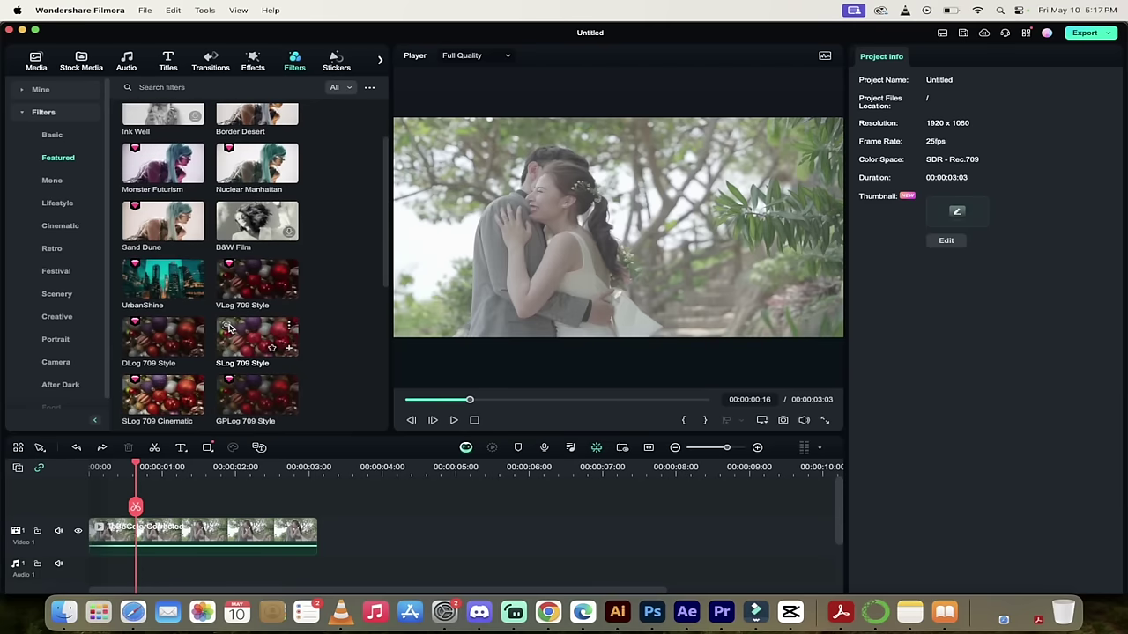
scroll(229, 328, "down", 2)
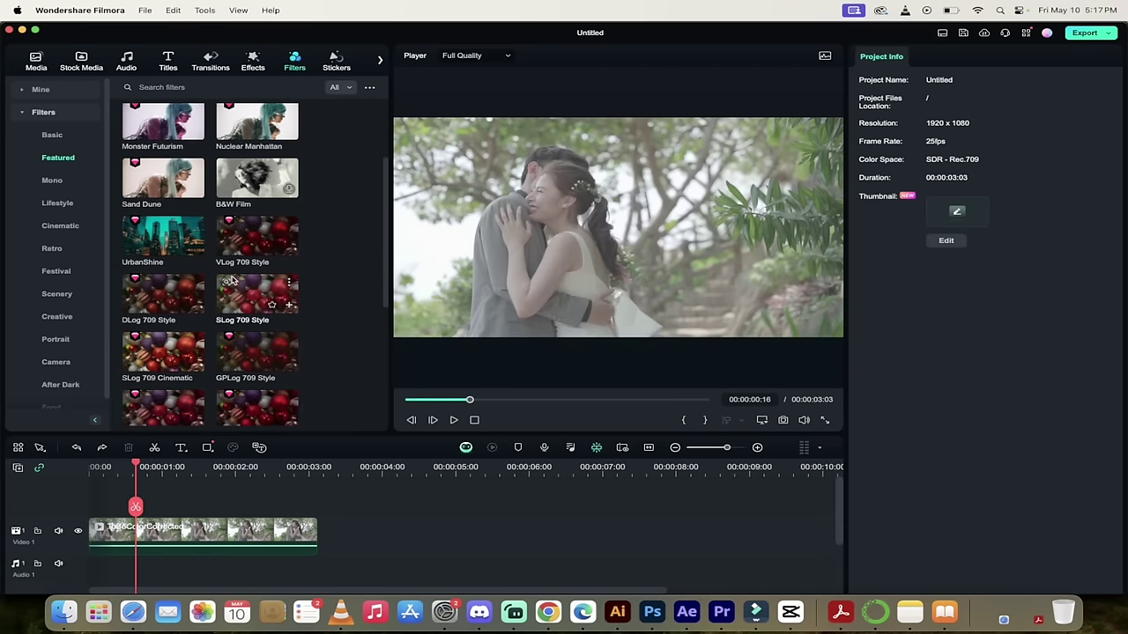
left_click(245, 237)
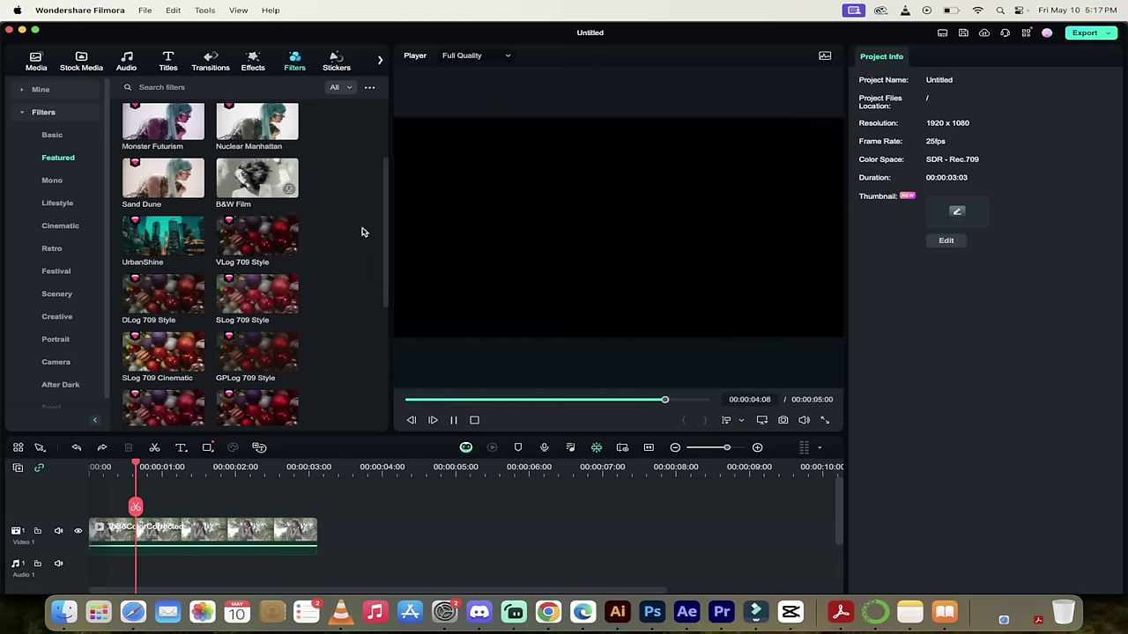
mouse_move(267, 245)
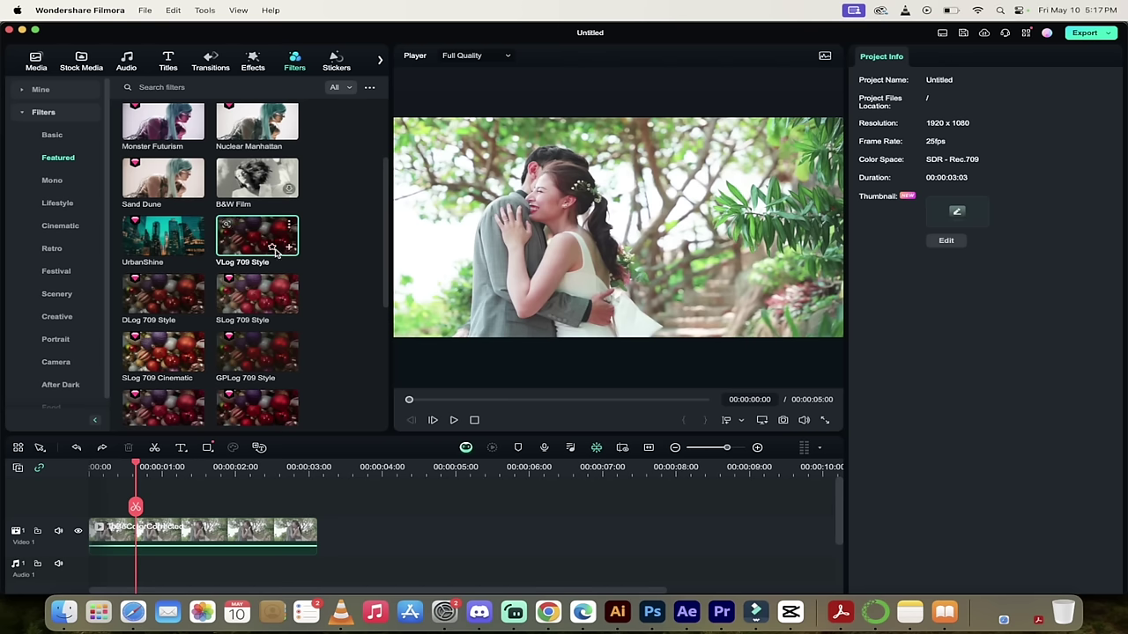
left_click_drag(252, 234, 94, 503)
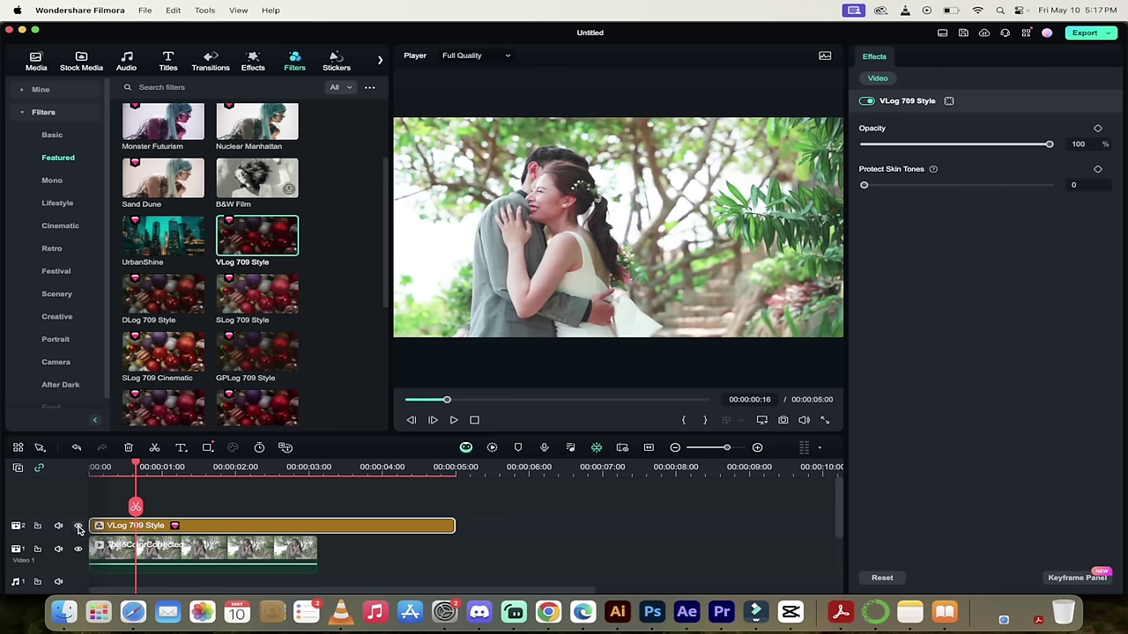
left_click(78, 527)
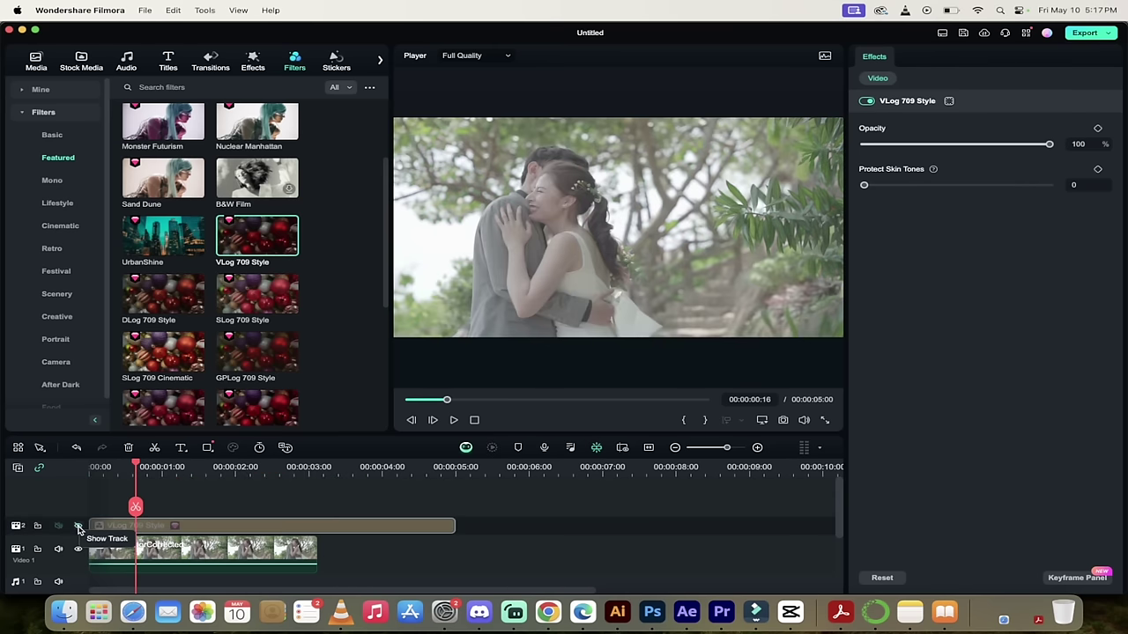
Unhide the filter track, select the wedding clip's Color settings and toggle Color off and on.
left_click(78, 526)
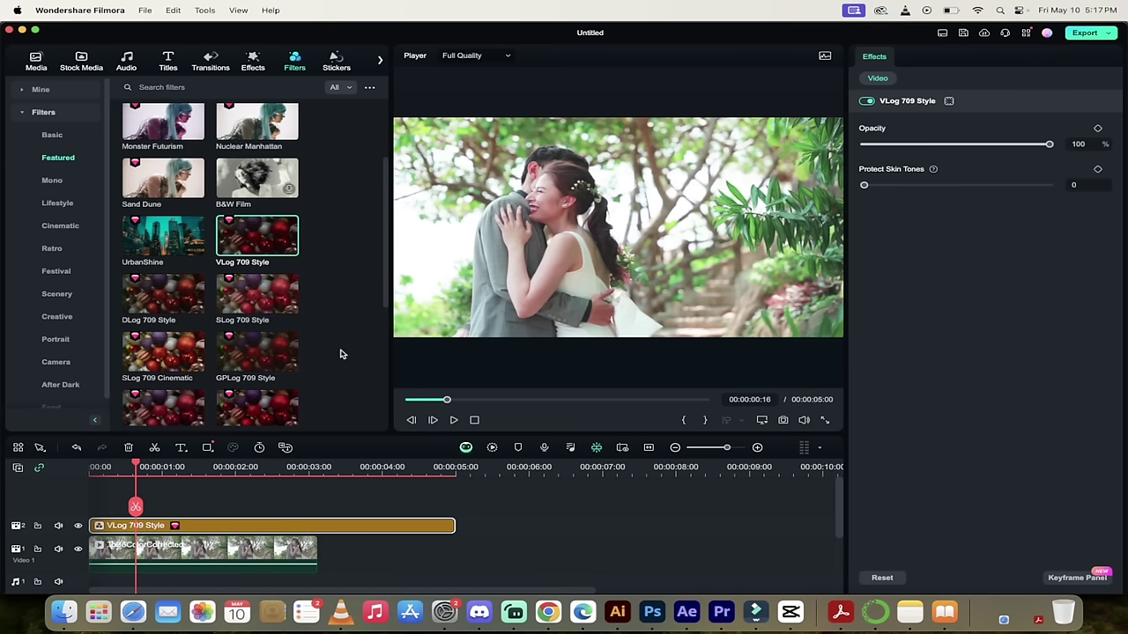
left_click(225, 551)
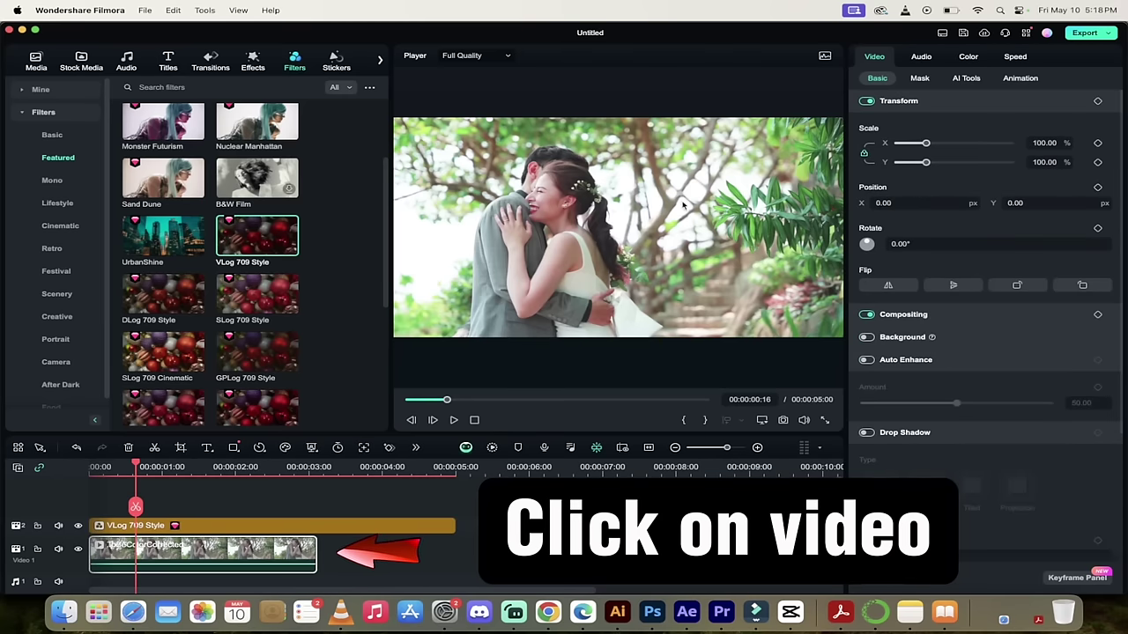
left_click(969, 59)
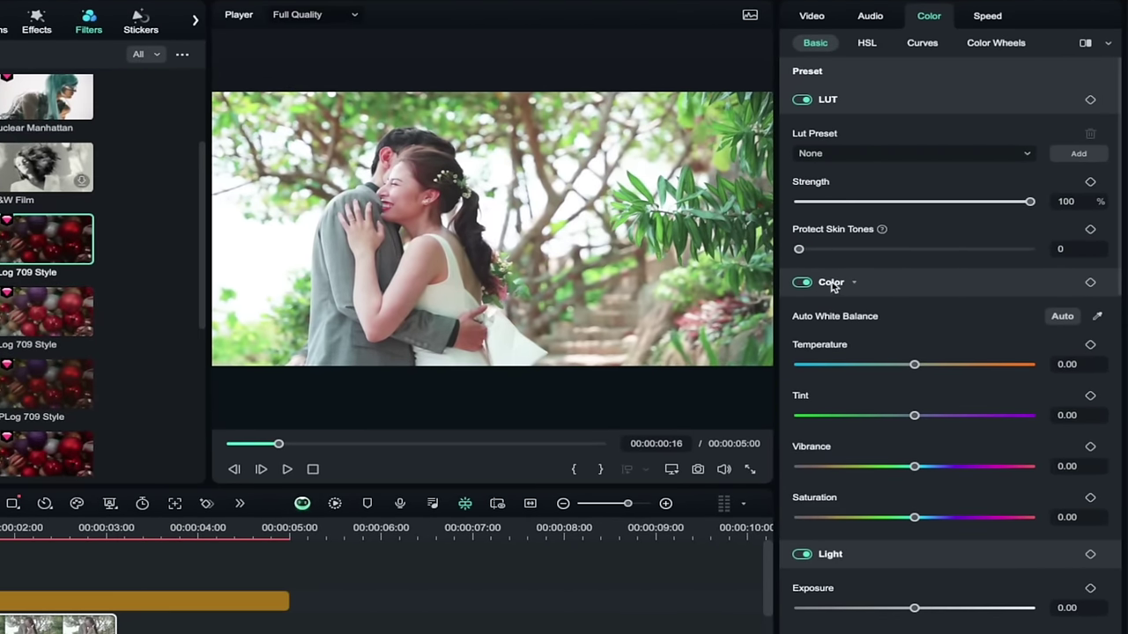
left_click(802, 284)
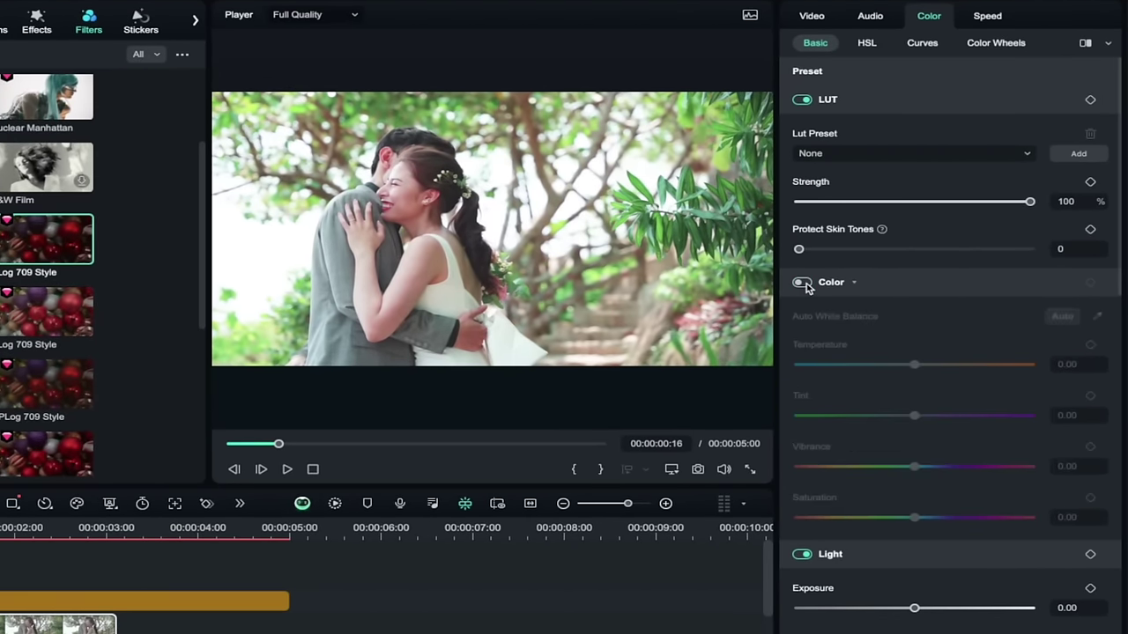
left_click(802, 284)
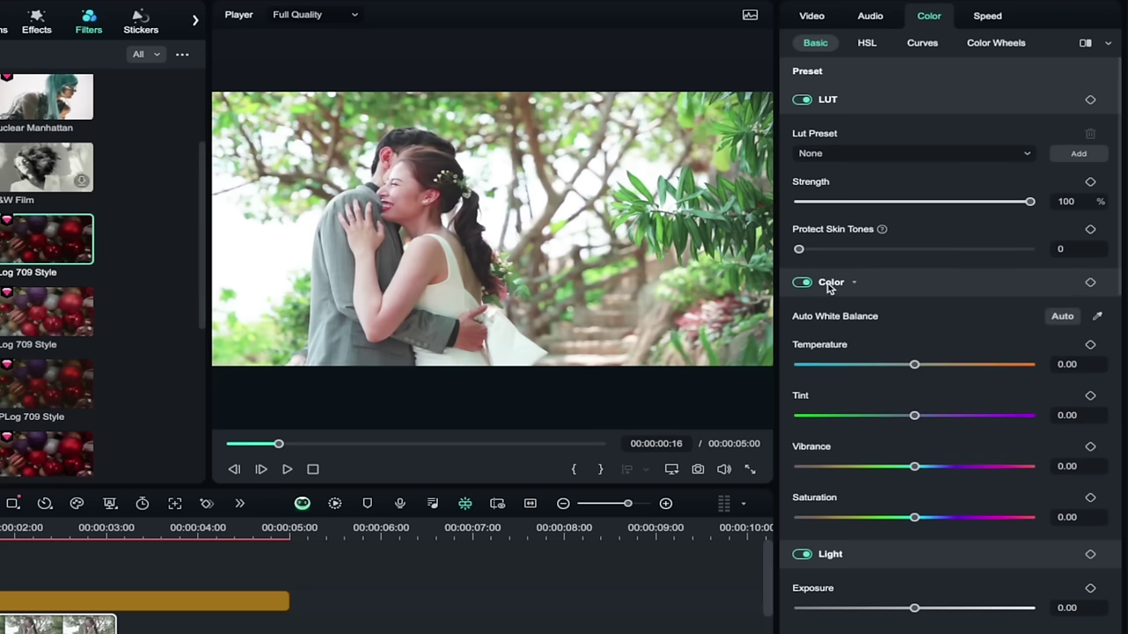
In Color > Basic, drag Temperature to 22, Tint to -4, and Vibrance and Saturation to 9.
scroll(893, 307, "down", 1)
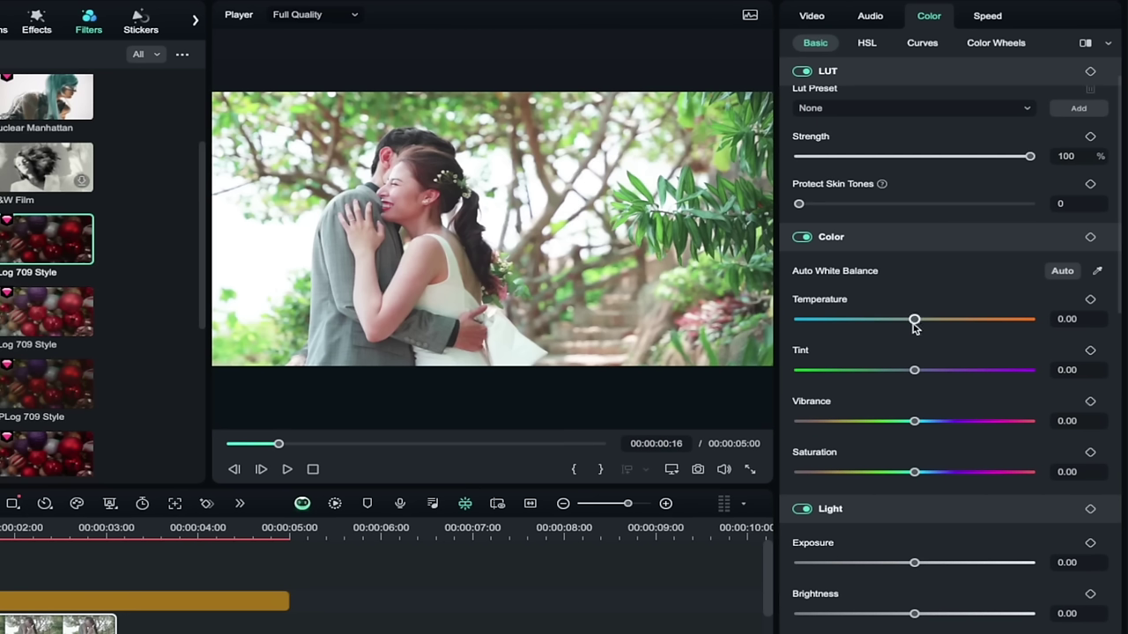
left_click_drag(915, 323, 940, 321)
left_click_drag(915, 371, 910, 373)
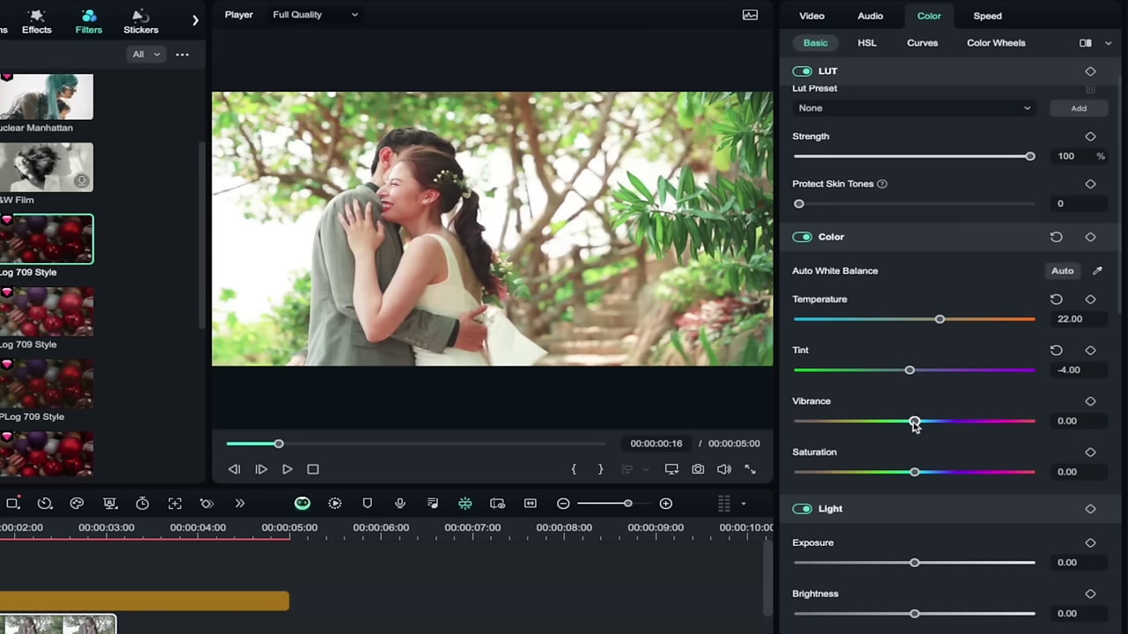
mouse_move(914, 424)
left_mouse_down()
mouse_move(1001, 416)
mouse_move(923, 424)
left_mouse_up()
mouse_move(914, 472)
left_mouse_down()
mouse_move(939, 474)
mouse_move(924, 475)
left_mouse_up()
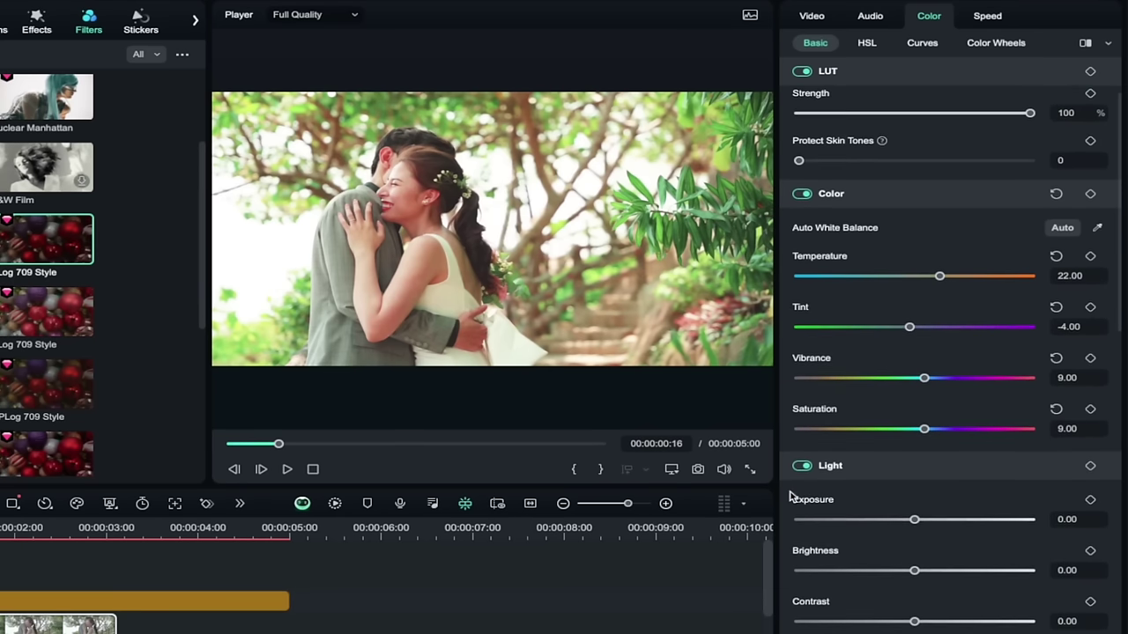
Compare with Light off and on, then set Exposure and Brightness to -1.
scroll(790, 445, "down", 2)
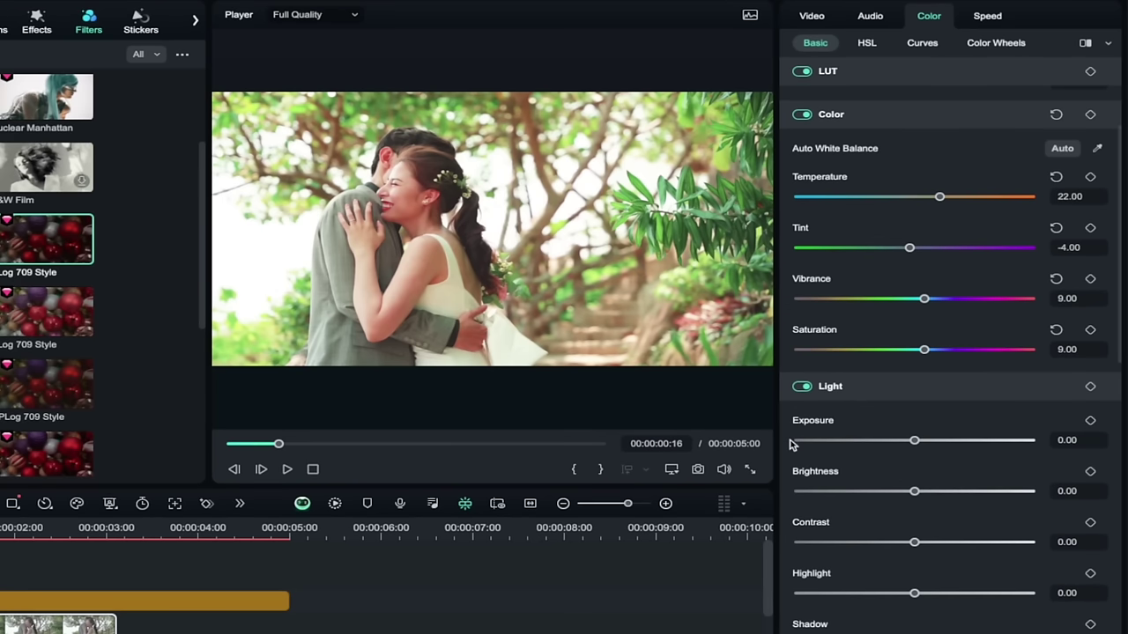
left_click(802, 386)
left_click(802, 386)
scroll(787, 421, "down", 3)
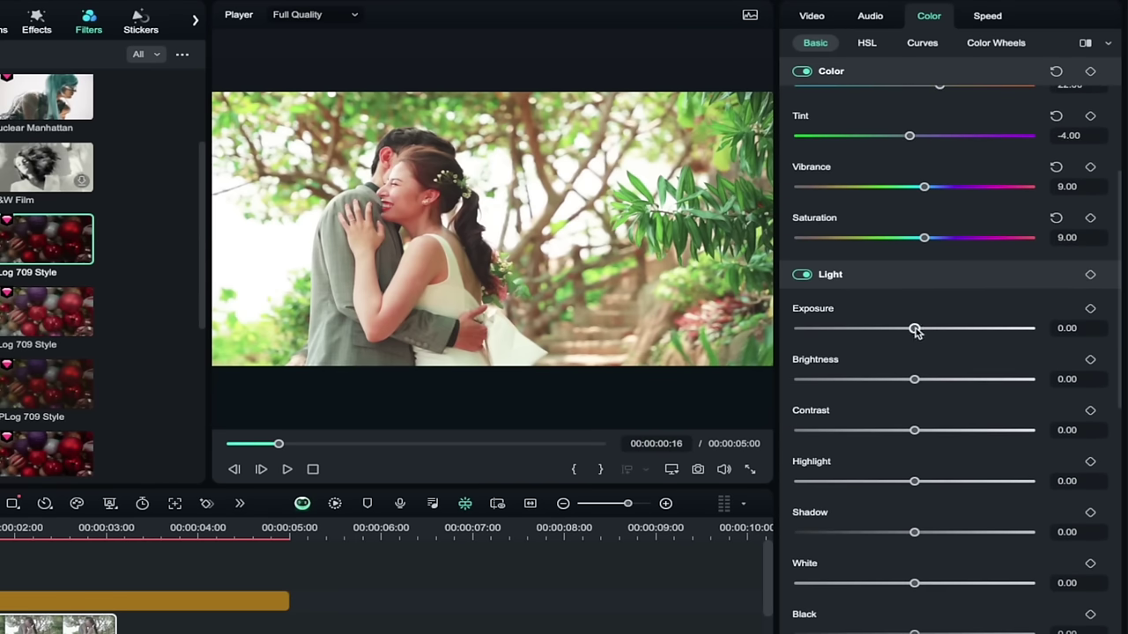
left_click_drag(914, 327, 914, 332)
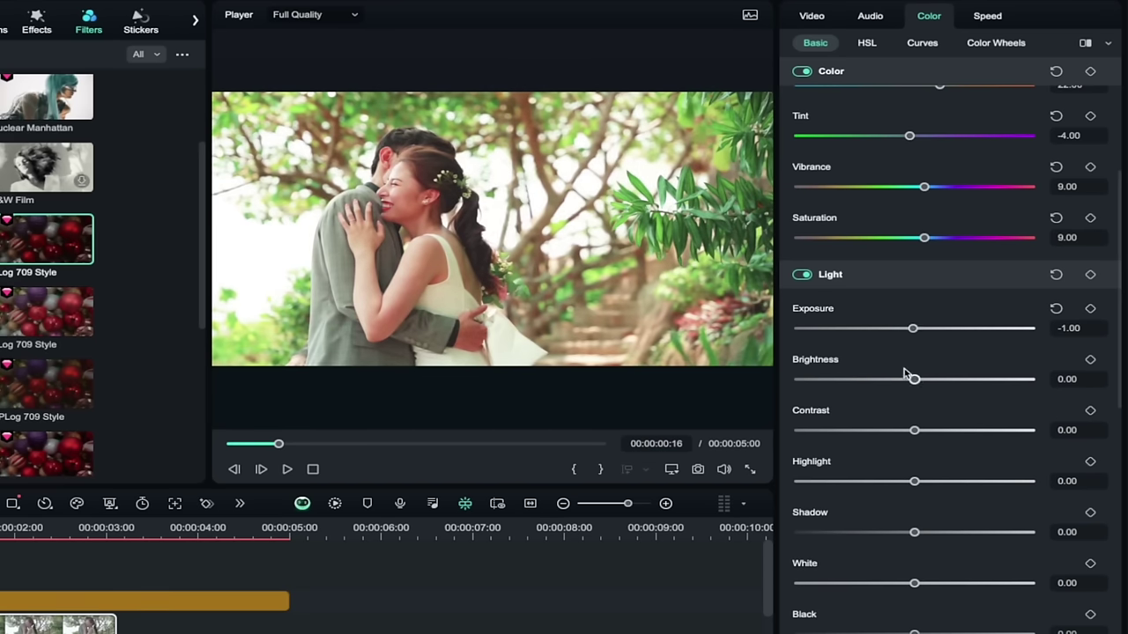
left_click_drag(914, 379, 913, 382)
Raise Contrast to 20 and Sharpen to 12.
left_click_drag(915, 431, 937, 431)
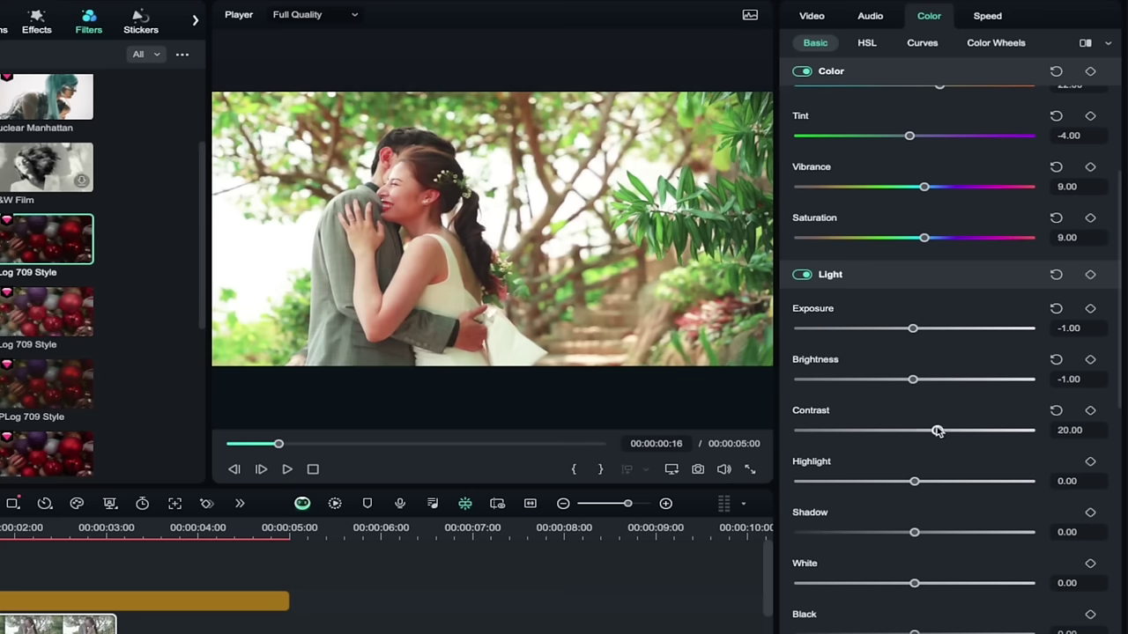
scroll(849, 541, "down", 4)
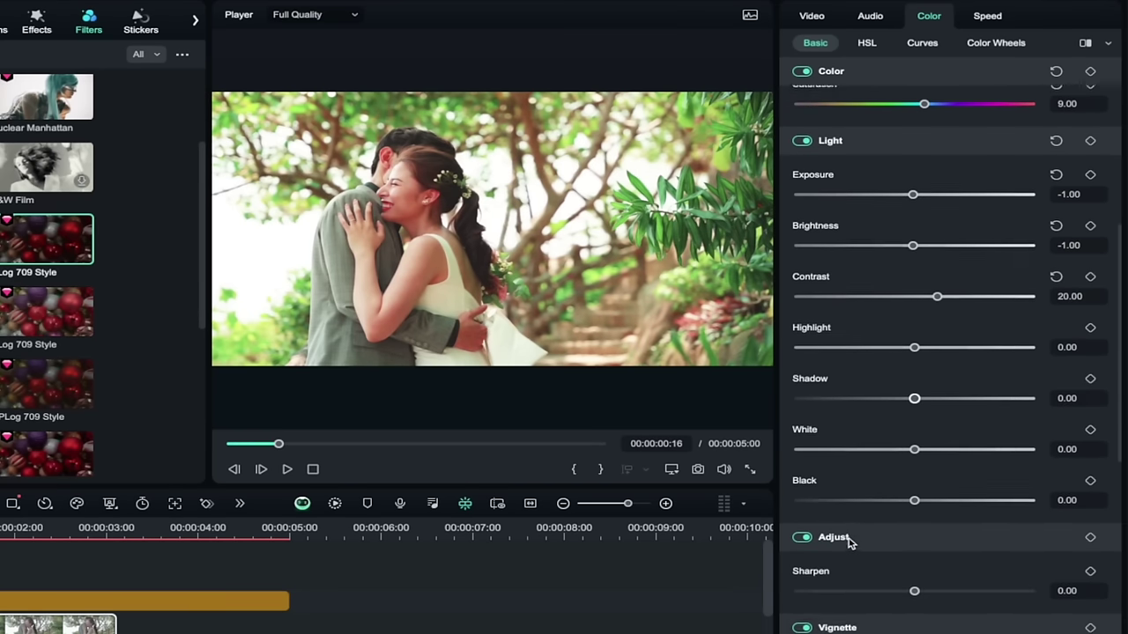
mouse_move(913, 540)
left_mouse_down()
mouse_move(937, 541)
mouse_move(927, 540)
left_mouse_up()
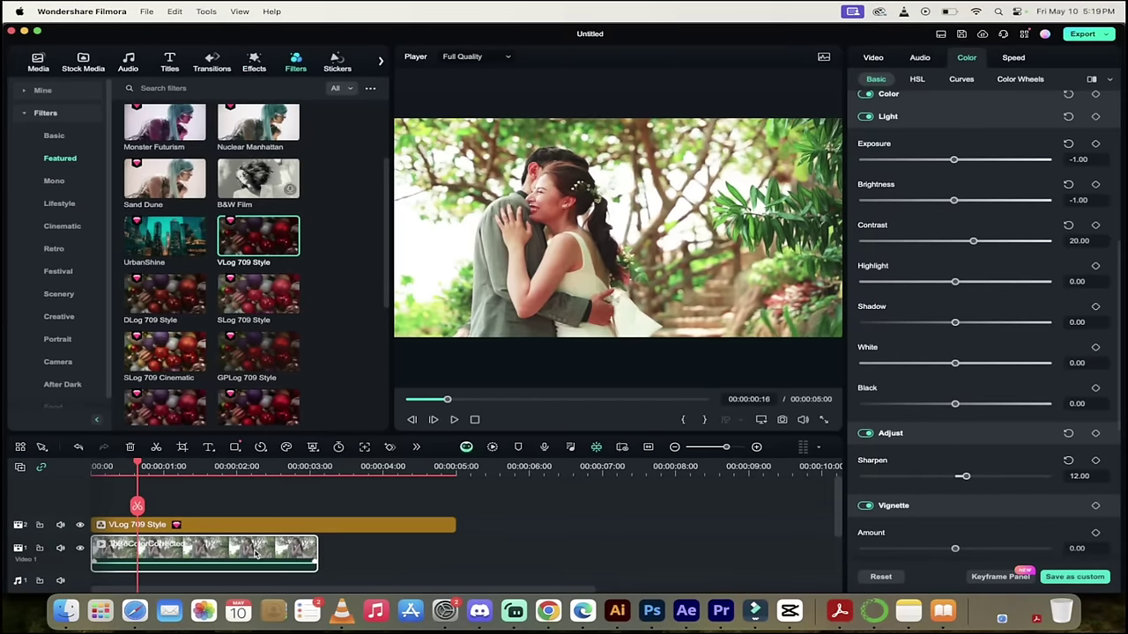
left_click(294, 529)
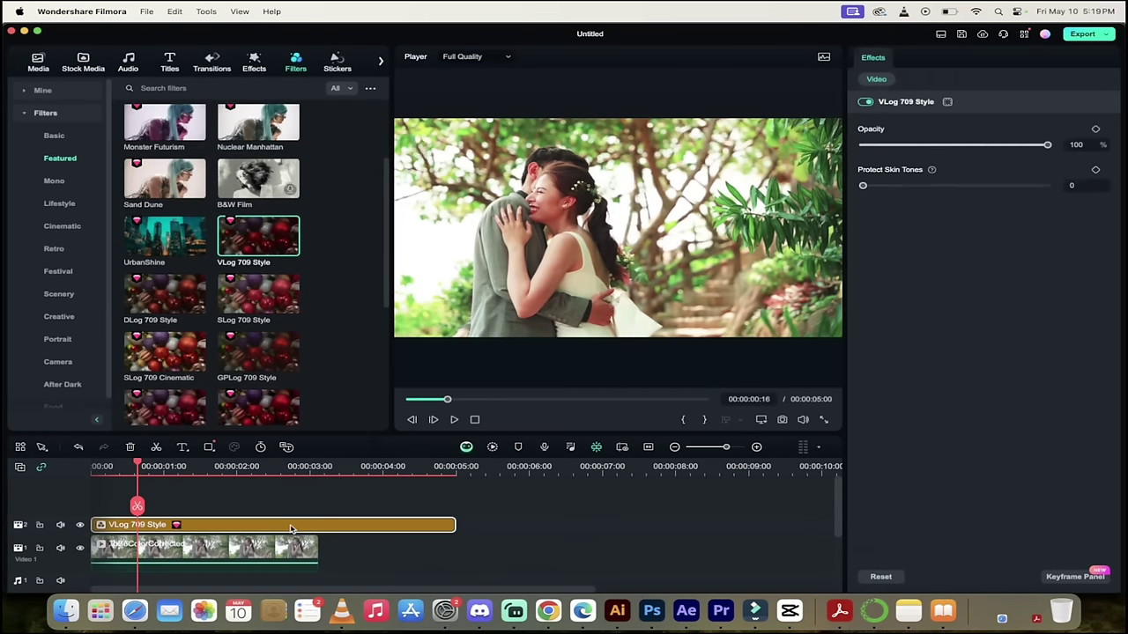
left_click(80, 525)
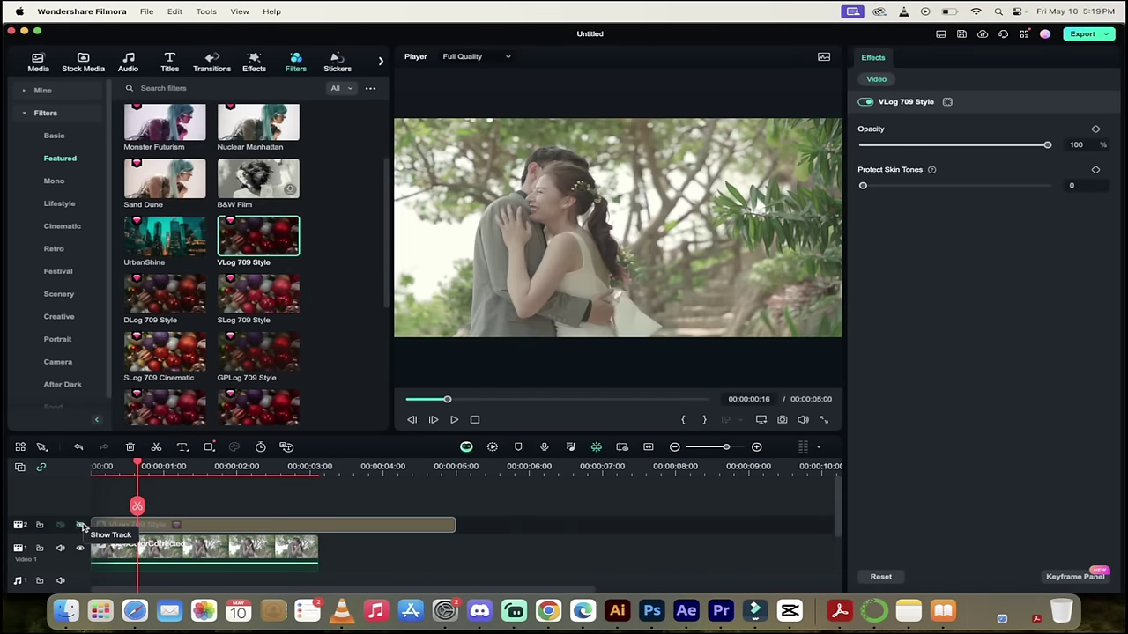
left_click(80, 525)
left_click(124, 550)
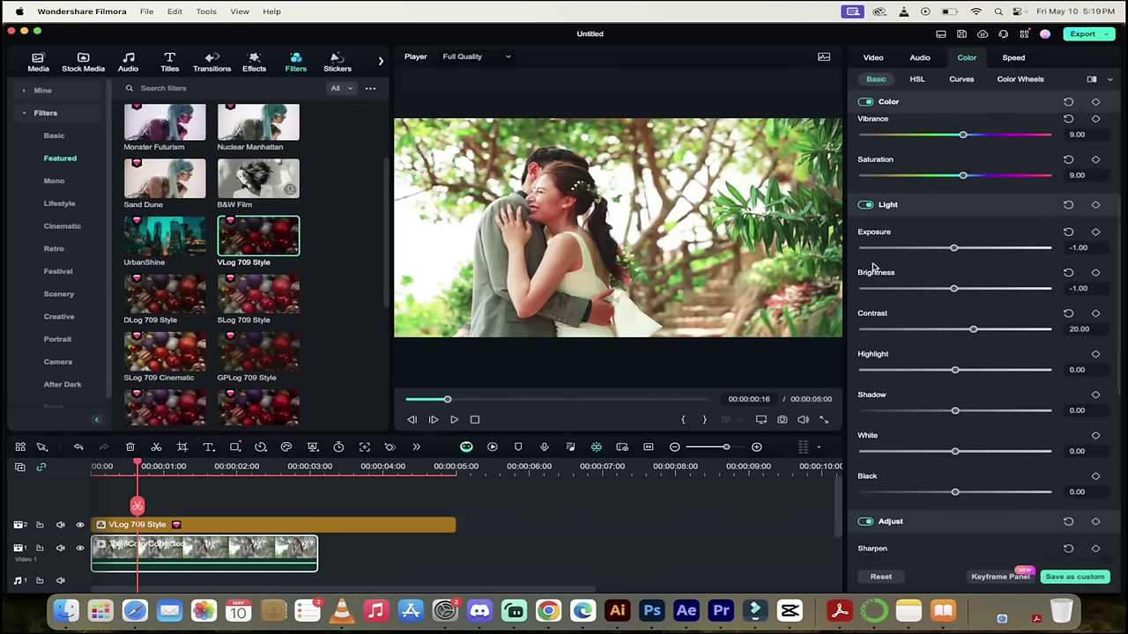
scroll(873, 267, "up", 5)
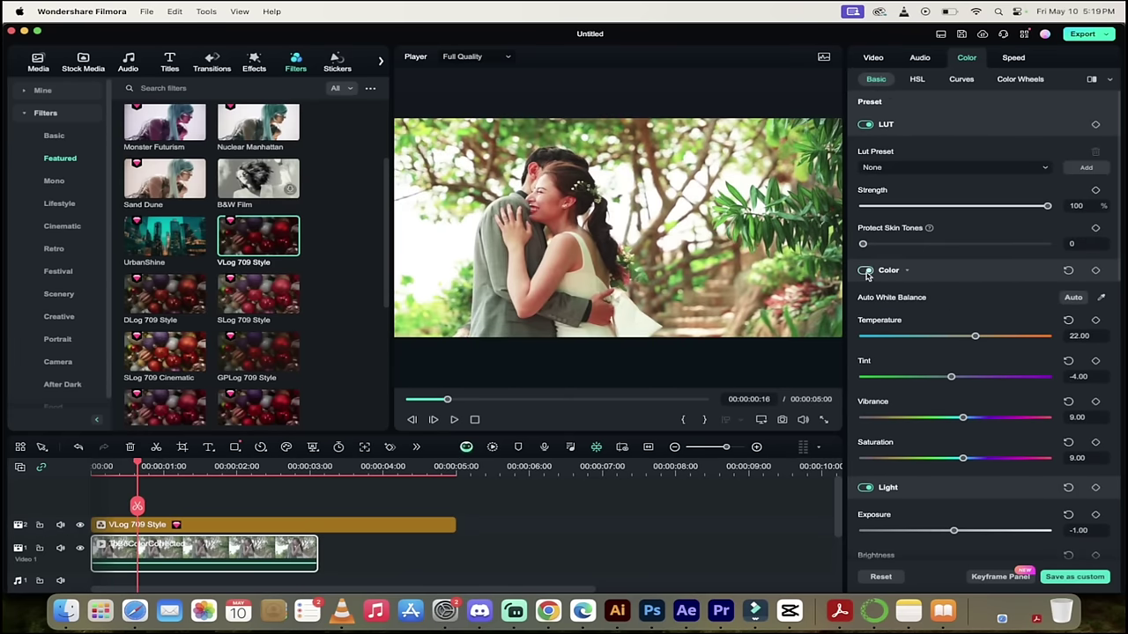
left_click(864, 270)
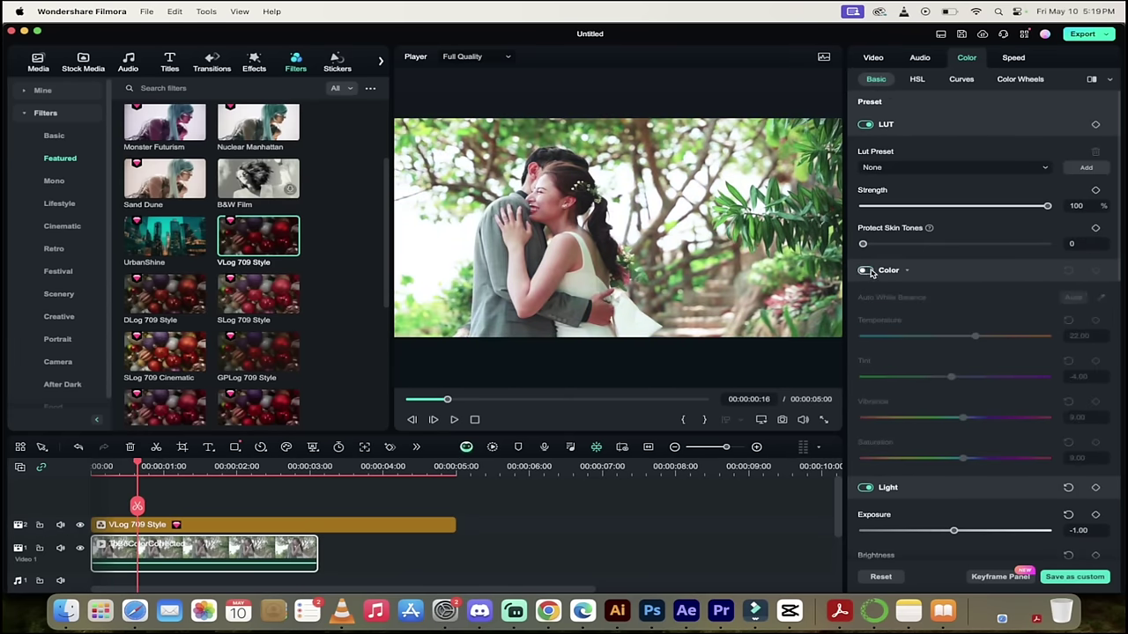
left_click(866, 270)
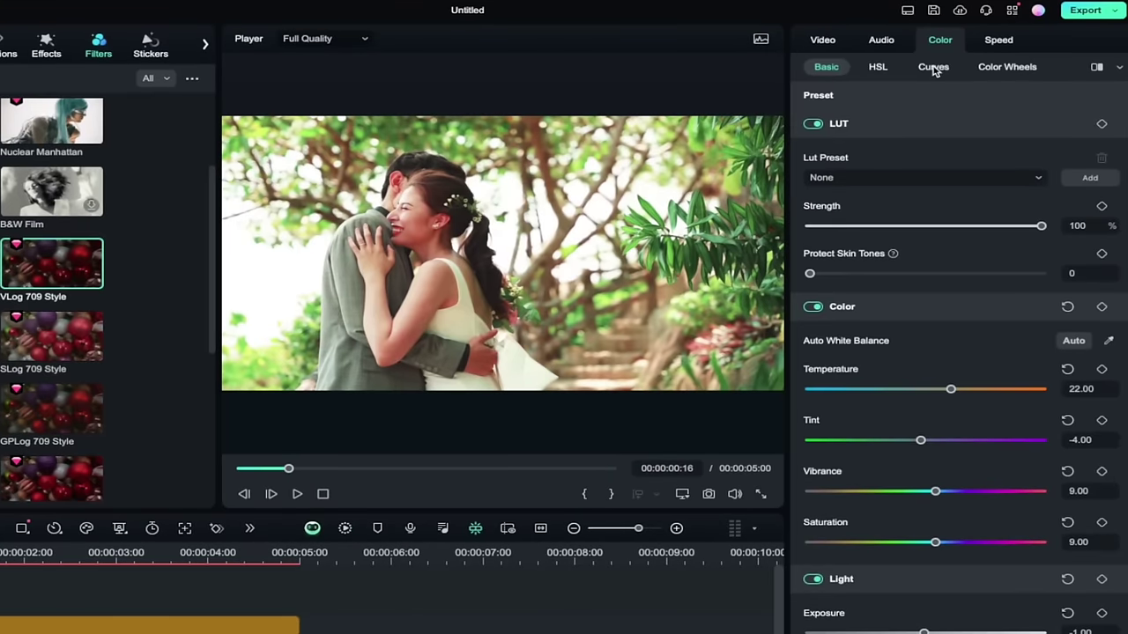
In Curves, lower the Y-curve shadows and raise its highlights, then add a blue-curve midpoint.
left_click(934, 68)
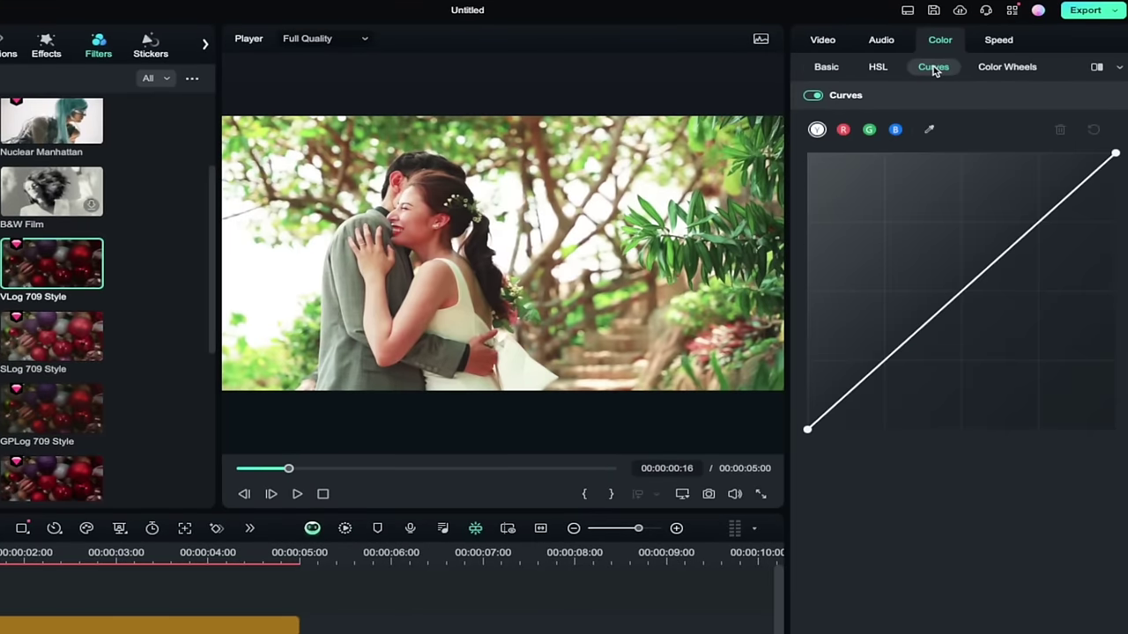
left_click(817, 130)
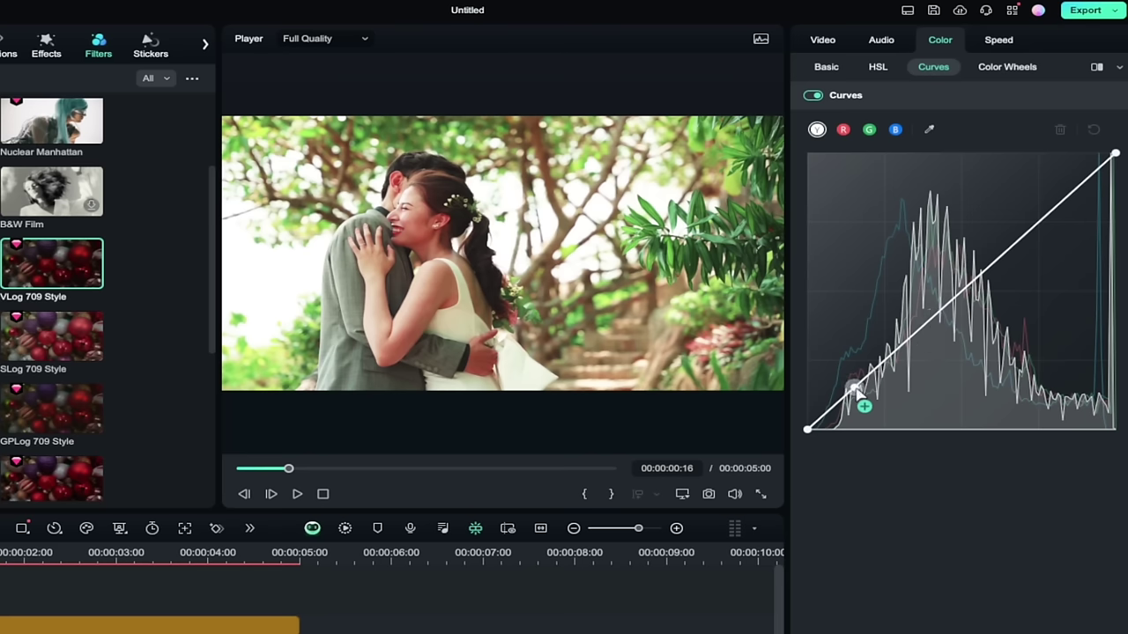
left_click_drag(854, 390, 858, 393)
left_click_drag(1053, 211, 1051, 208)
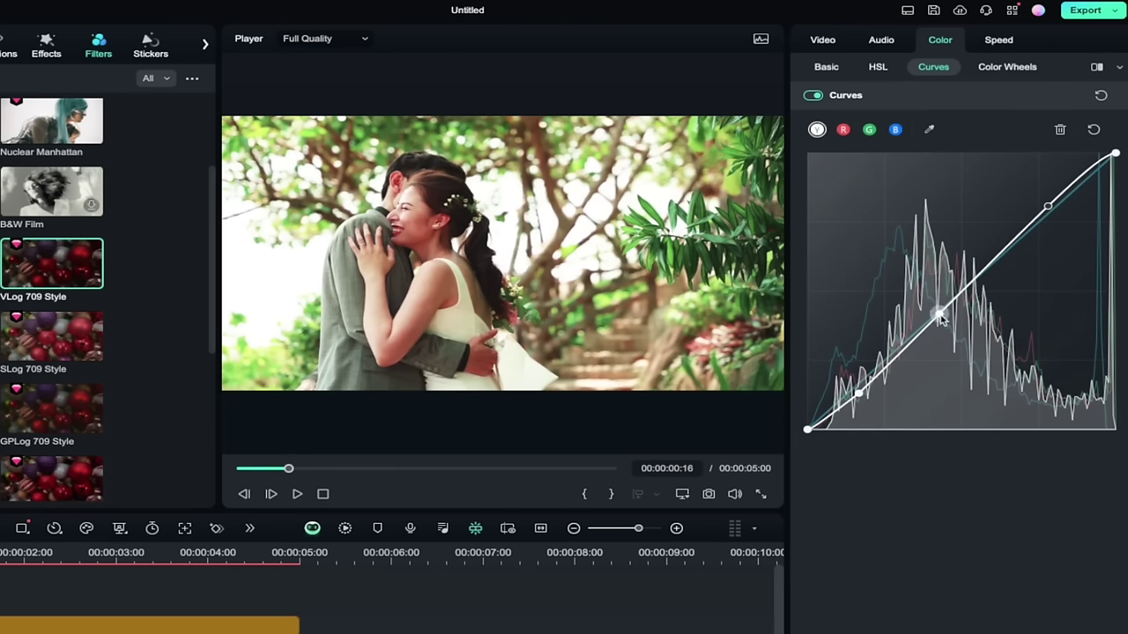
left_click(896, 130)
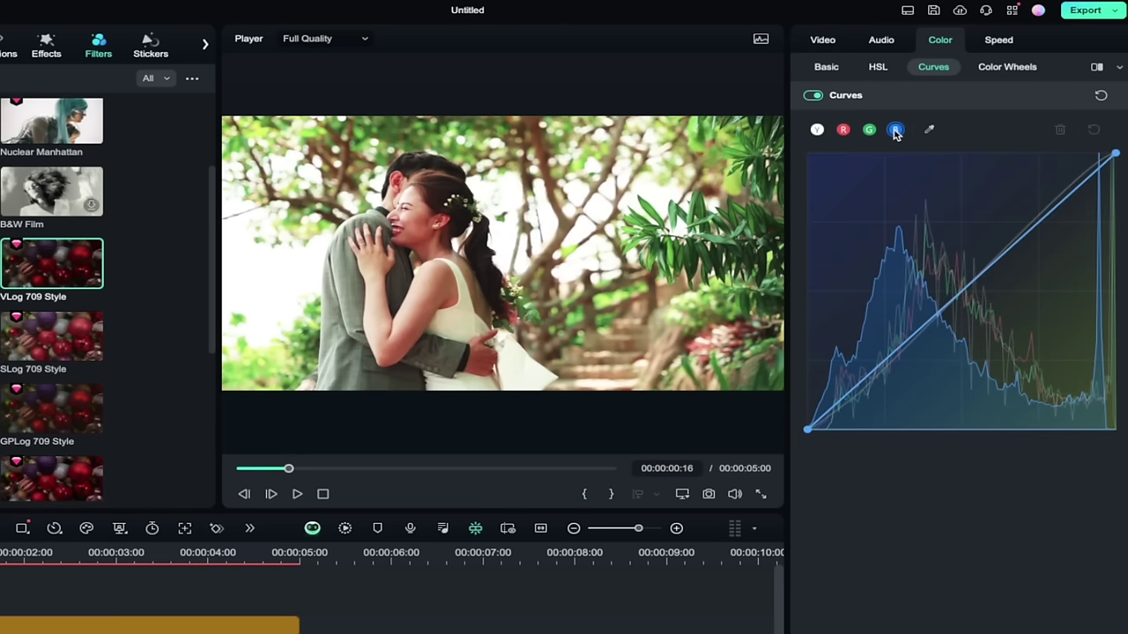
left_click(960, 298)
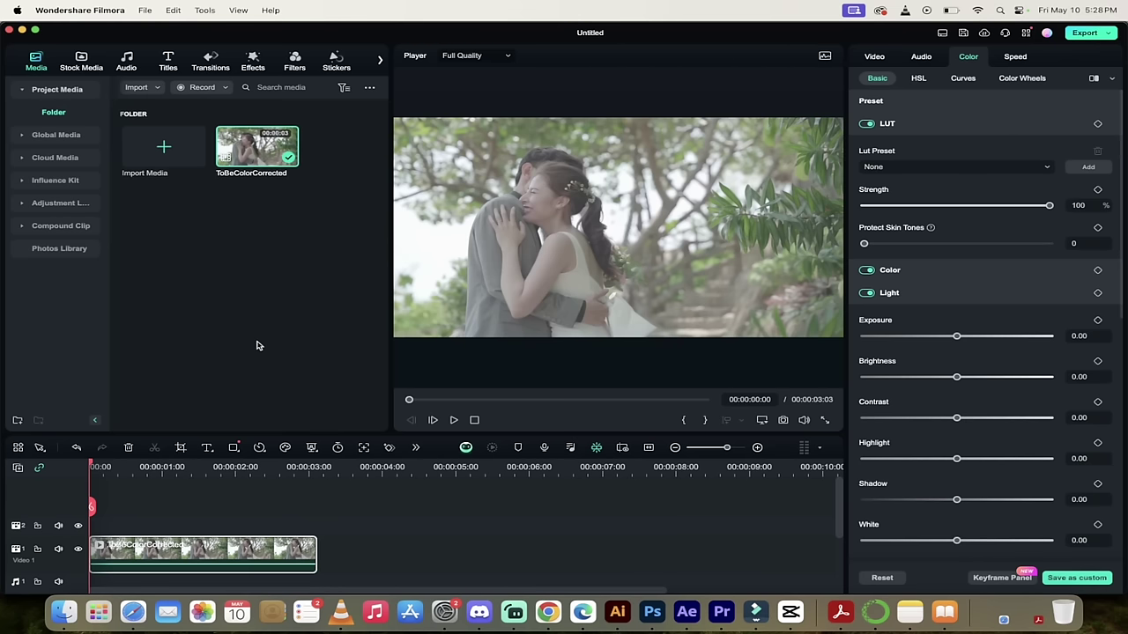
Show the Filters library of preset filters.
left_click(294, 60)
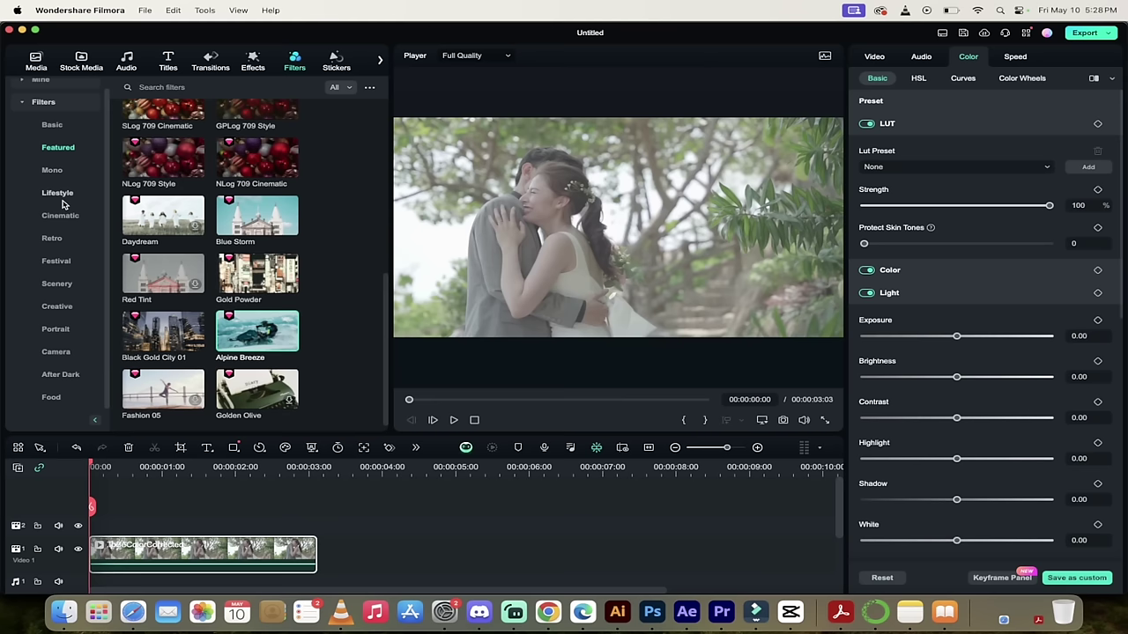
Preview the Basic presets Dark Ink, Primordial and Chartreuse on the clip.
left_click(54, 128)
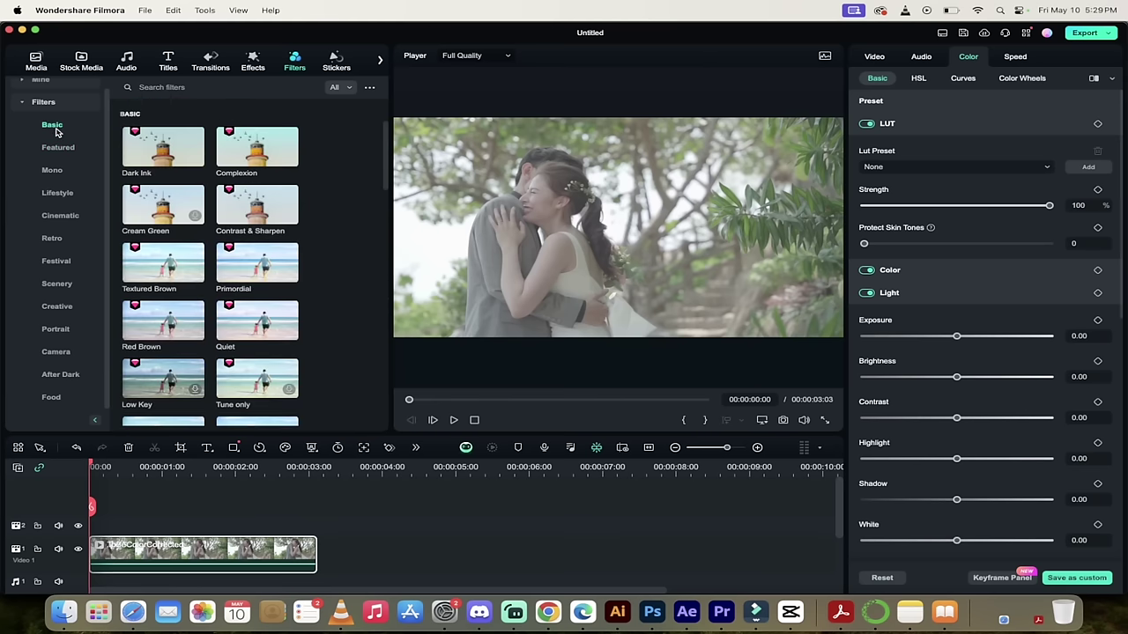
left_click(162, 152)
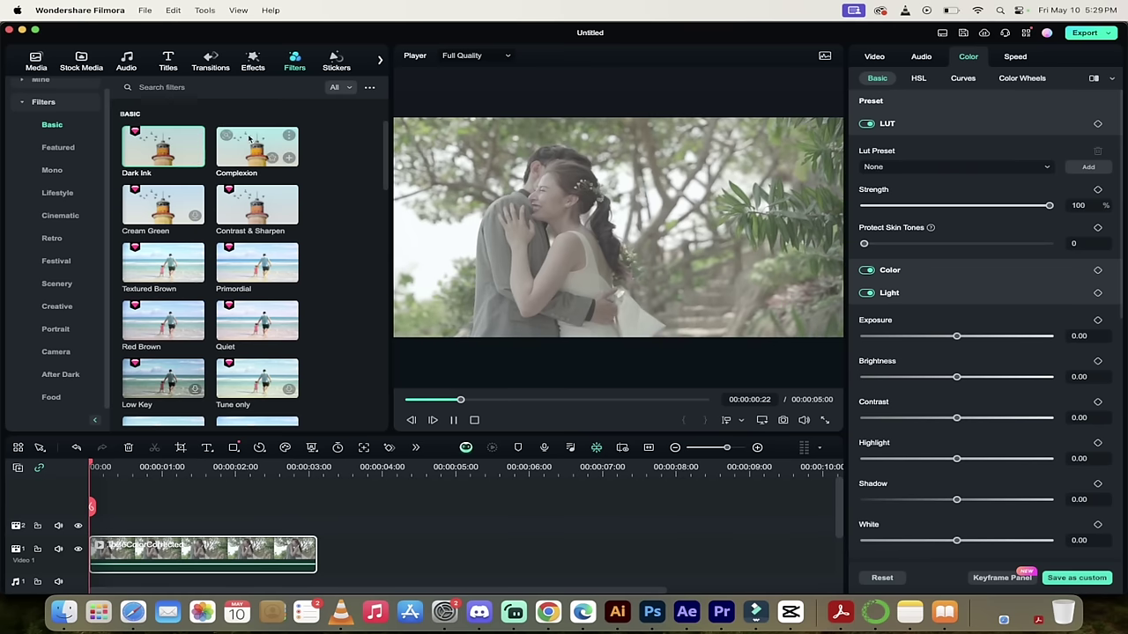
left_click(250, 255)
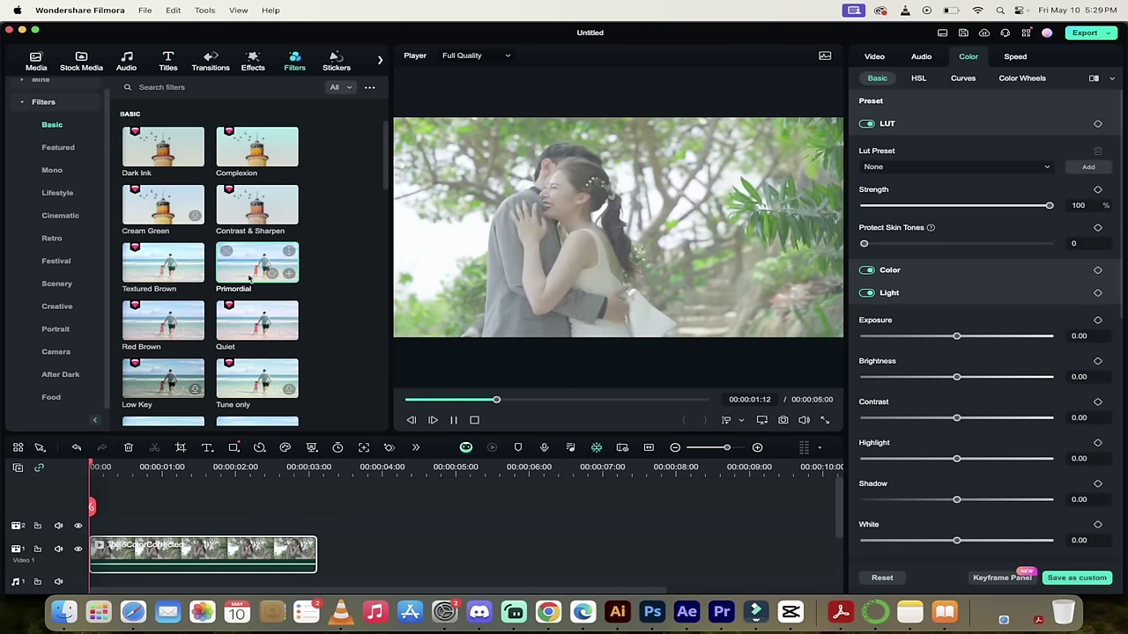
scroll(247, 287, "down", 5)
left_click(247, 361)
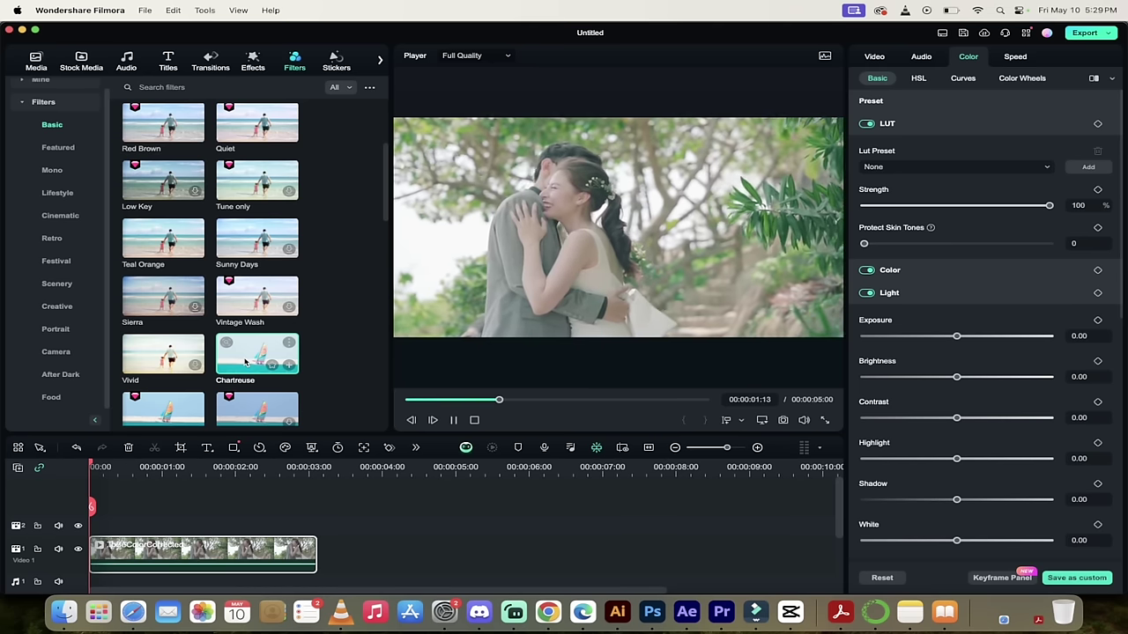
Preview the Featured preset Monster Futurism on the clip.
left_click(58, 151)
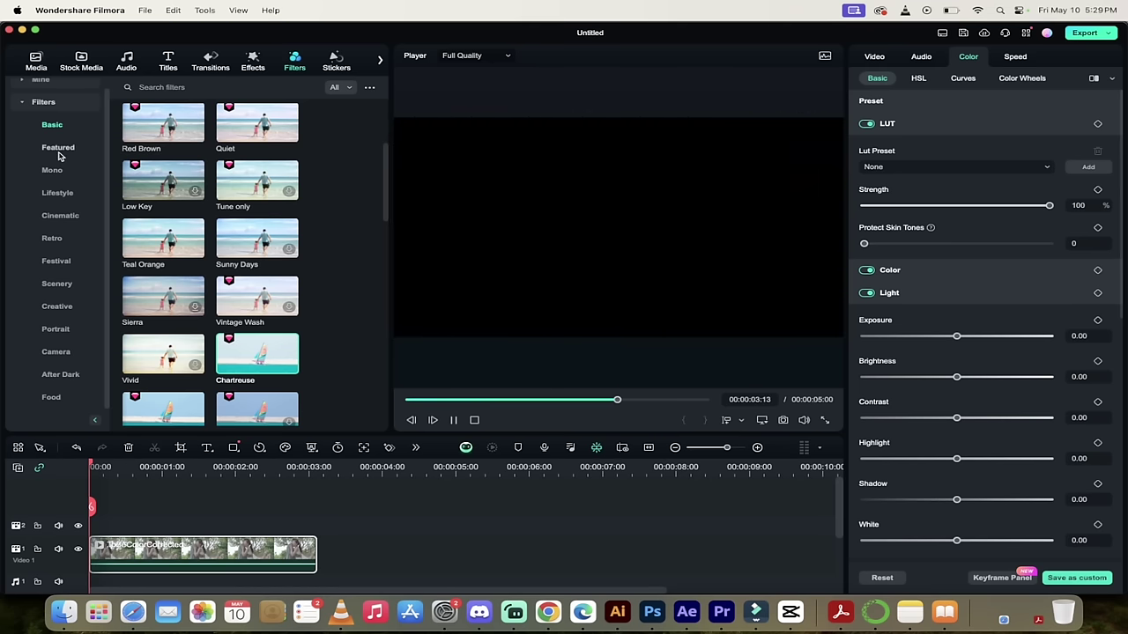
scroll(245, 243, "down", 2)
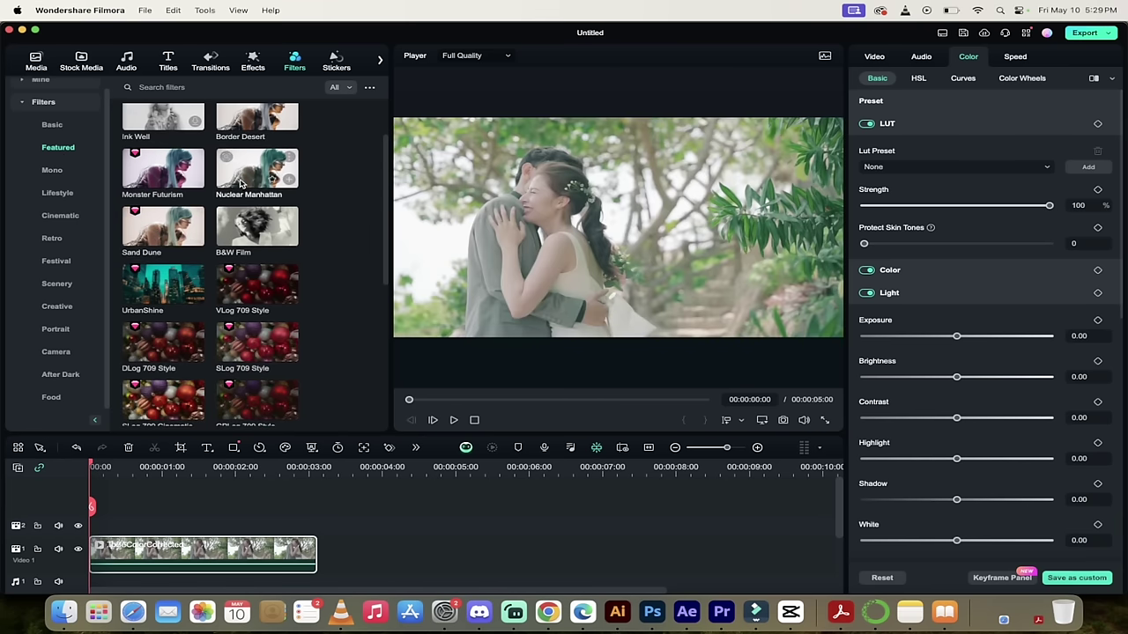
left_click(153, 185)
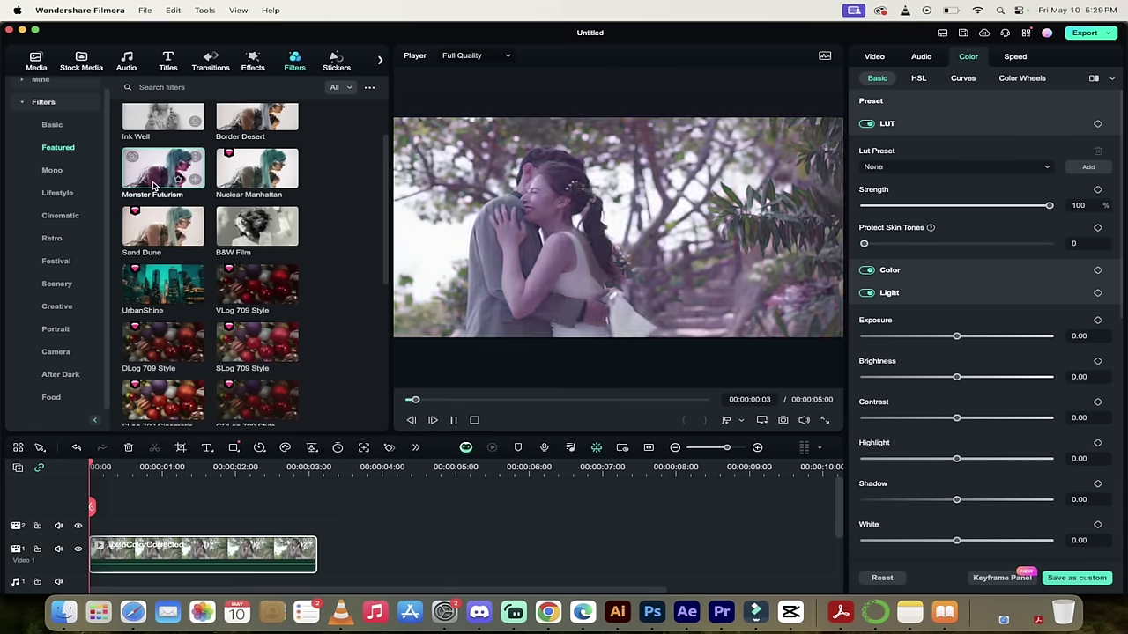
Browse the Mono and Lifestyle categories and download Lavender Dreams.
left_click(52, 171)
left_click(54, 192)
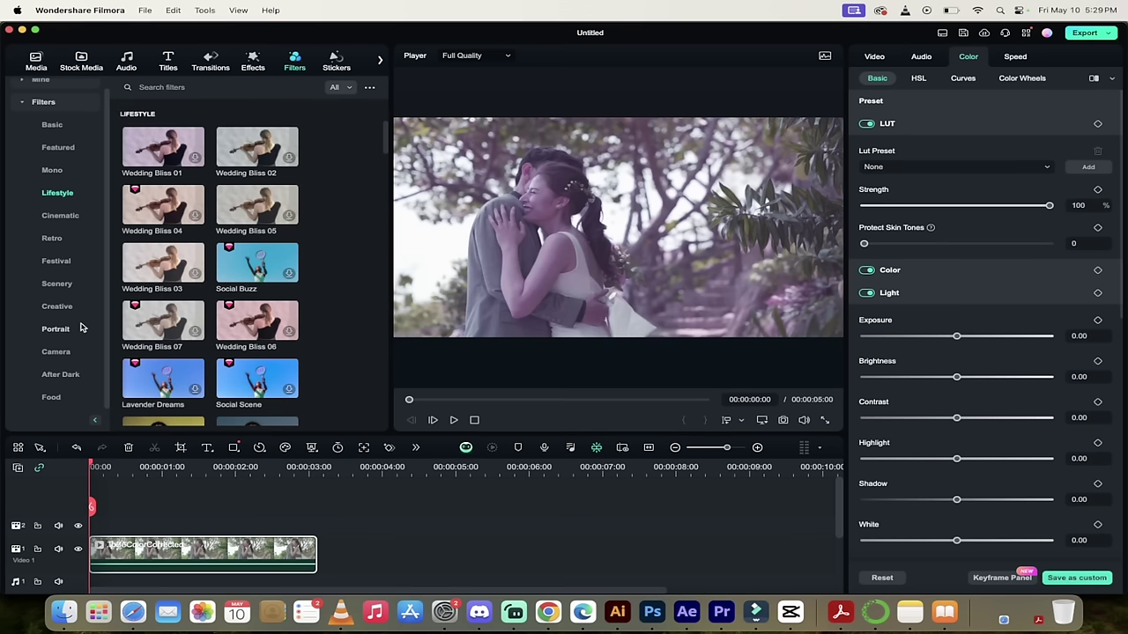
left_click(174, 391)
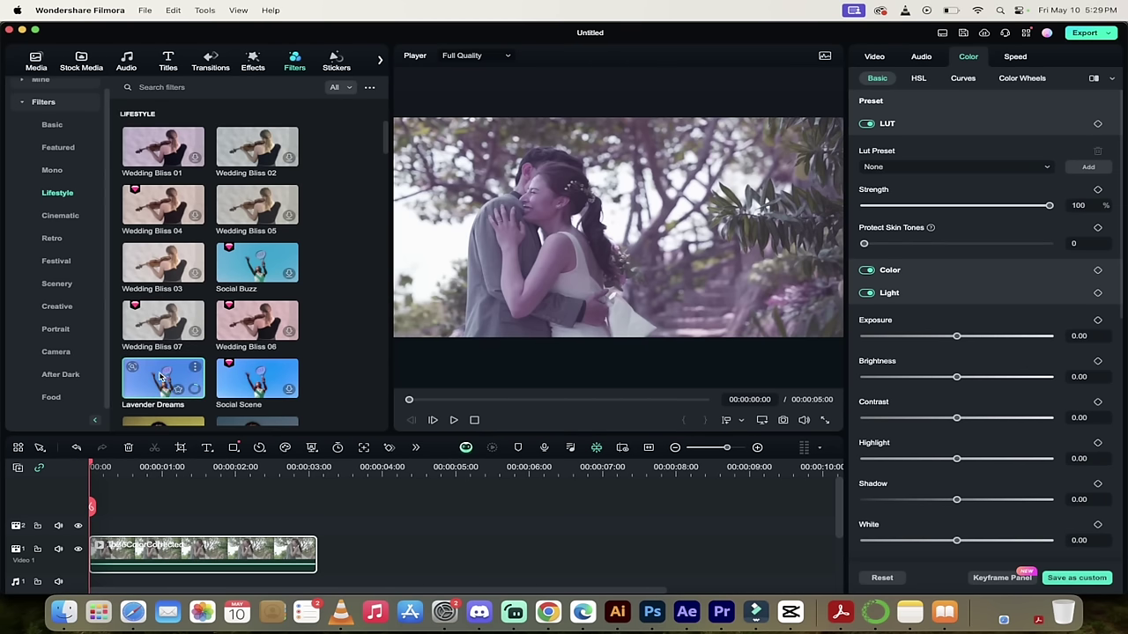